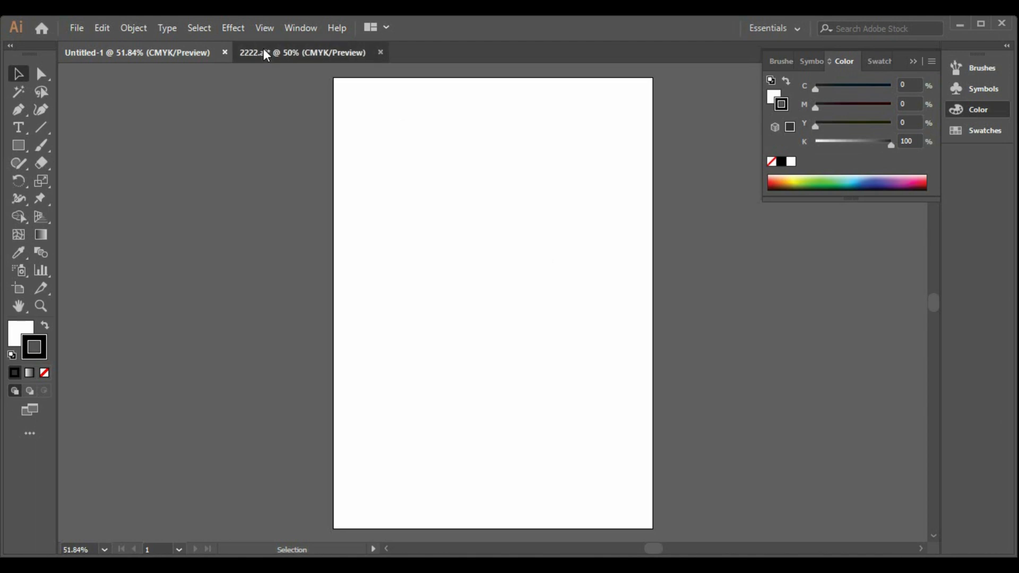
Step: Copy the fashion figure from 2222.ai into the blank Untitled-1 document, then deselect it
left_click(263, 50)
left_click(349, 221)
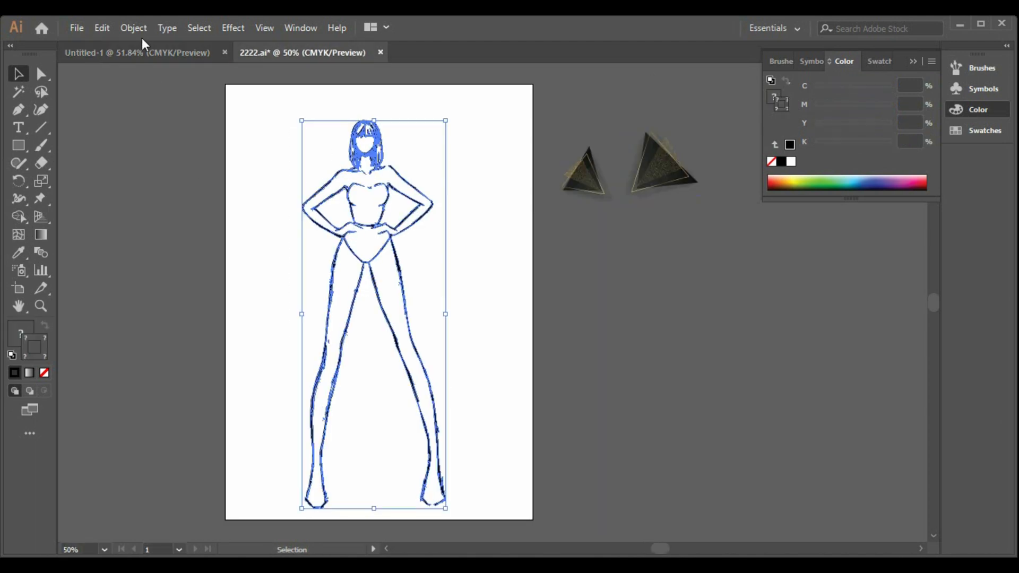
left_click(147, 51)
key("ctrl+v")
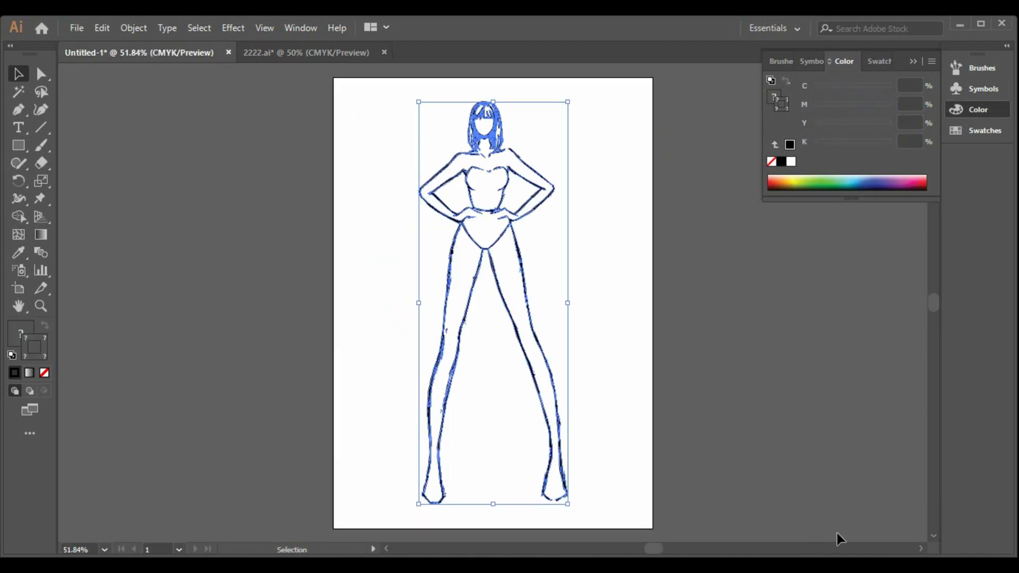
left_click(920, 549)
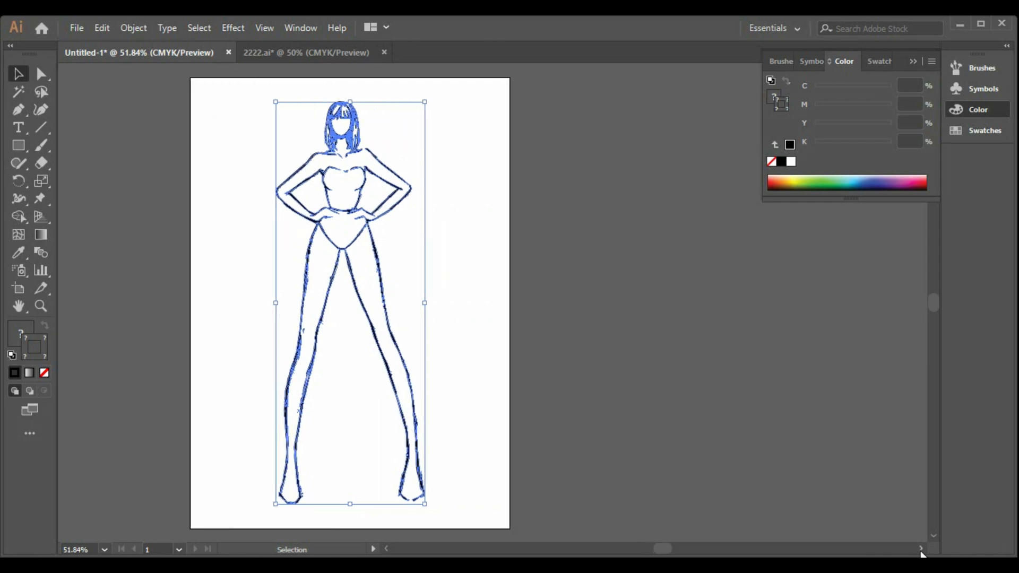
left_click(470, 315)
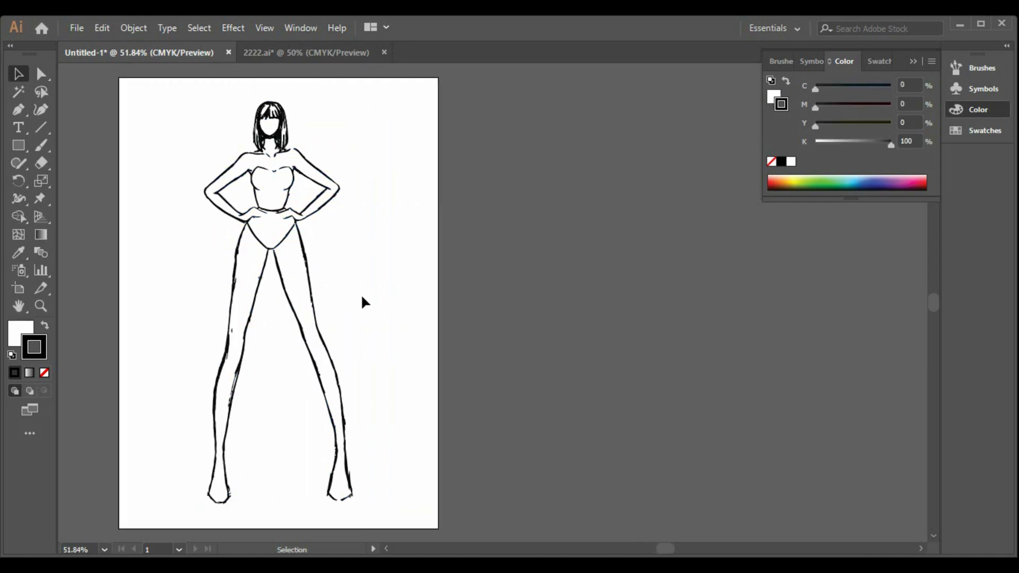
Step: Start a skirt outline with the Pen tool by drawing the waistline, about 18 mm long, across the figure's waist
left_click(17, 109)
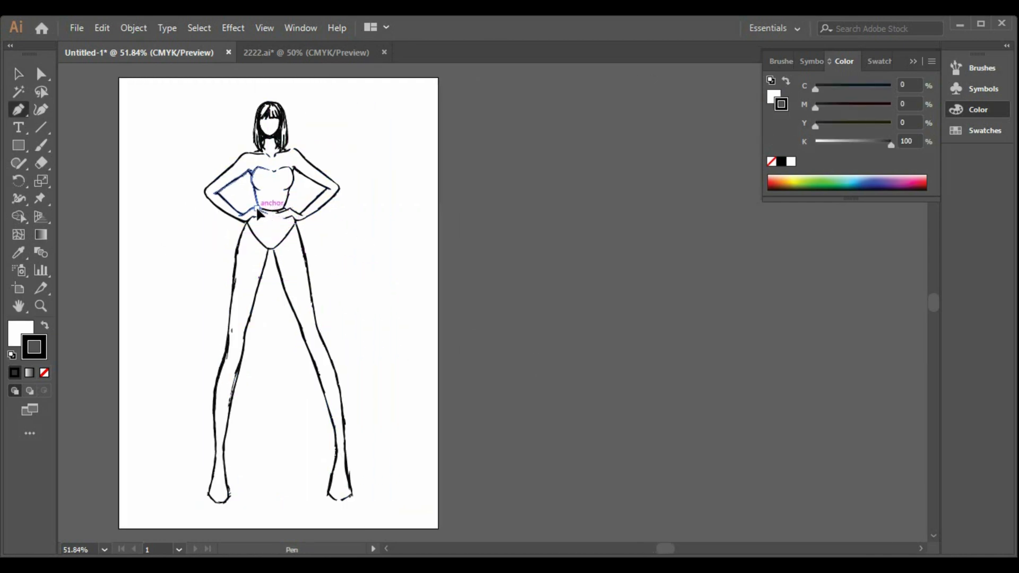
left_click(256, 207)
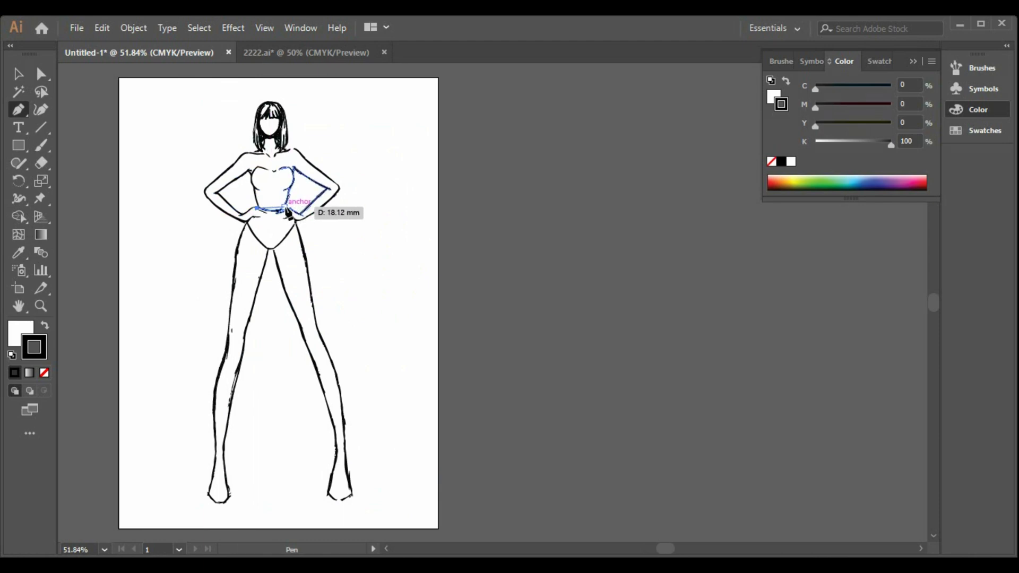
left_click(285, 211)
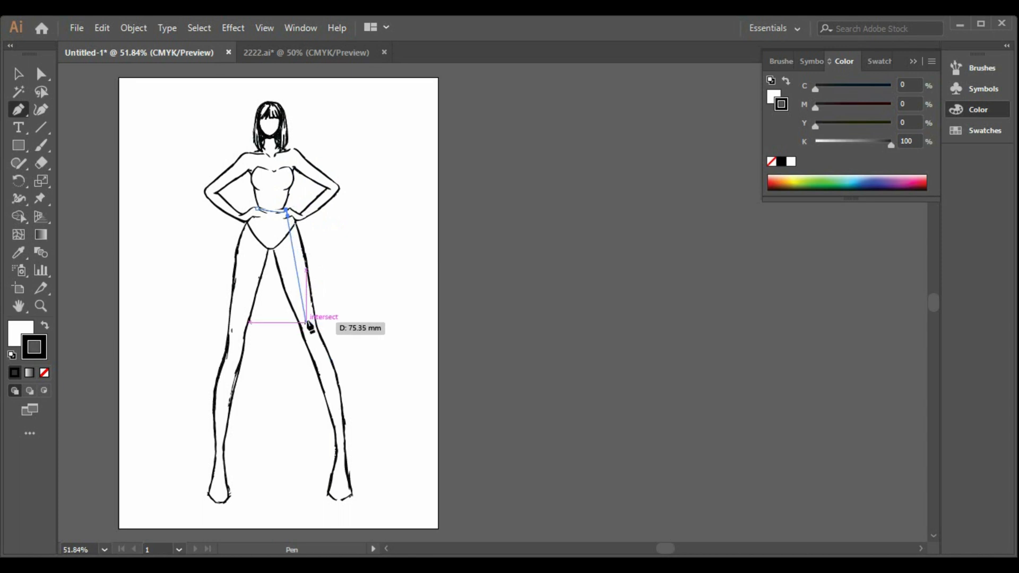
Step: Try to trace the skirt's right side with anchors closely following the outer leg from the hip to the foot
left_click(304, 256)
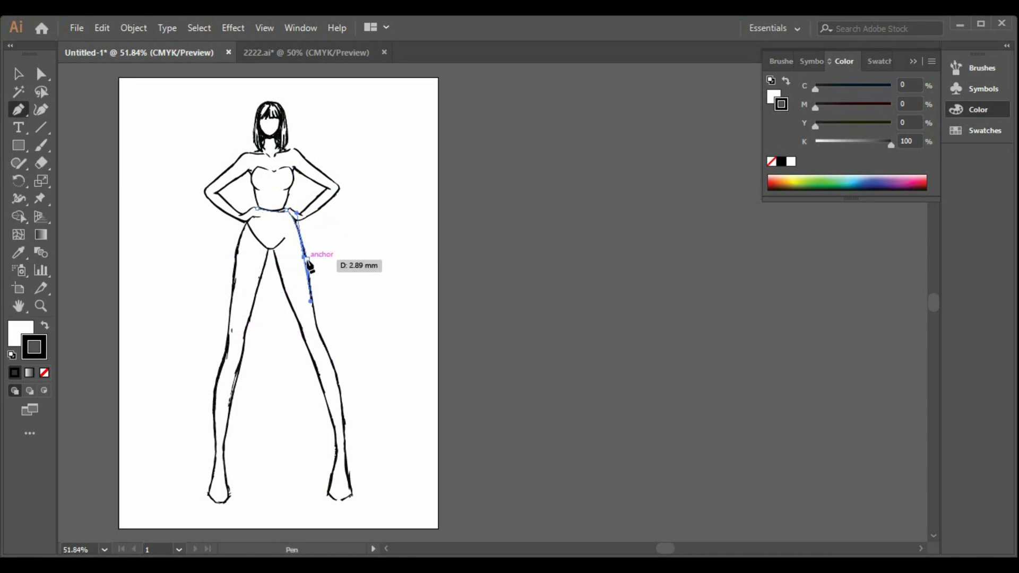
left_click(310, 283)
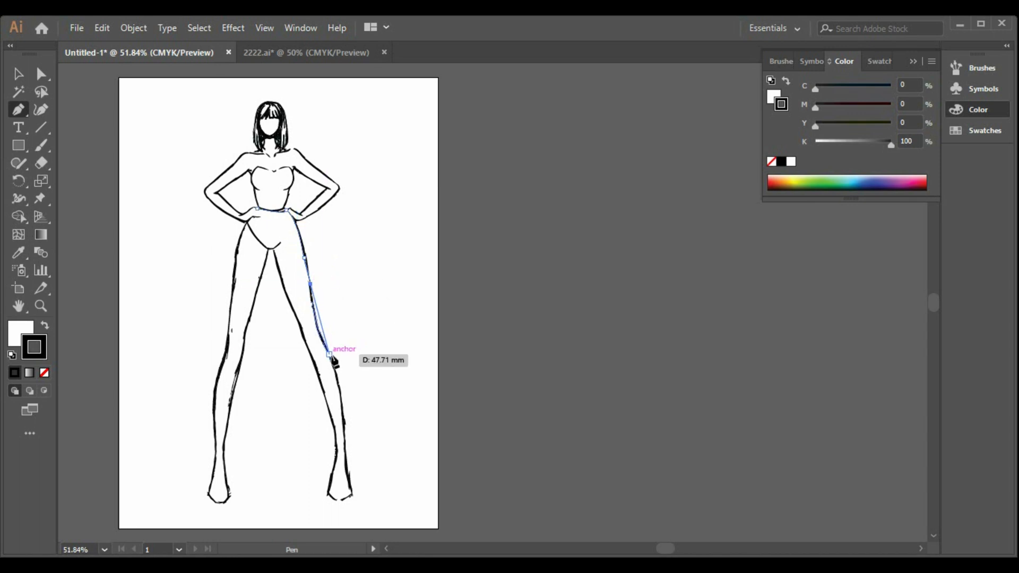
left_click(312, 306)
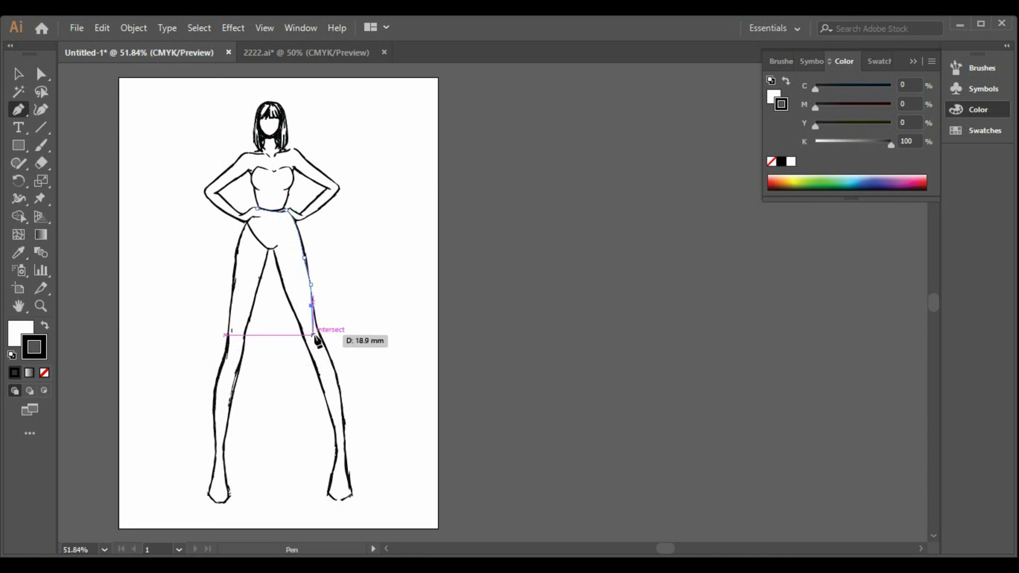
left_click(319, 332)
left_click(315, 322)
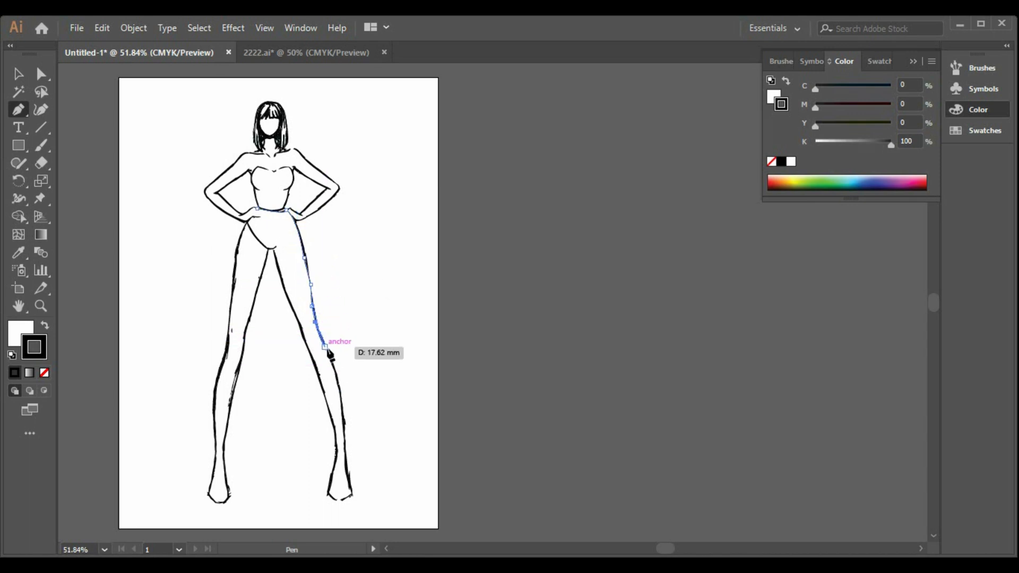
left_click(324, 346)
left_click(333, 362)
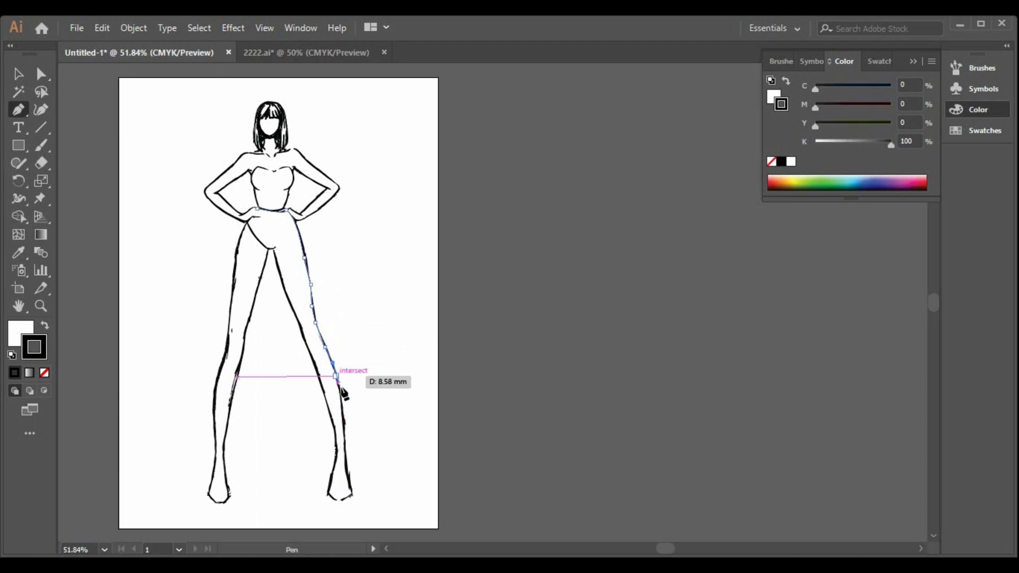
left_click(339, 385)
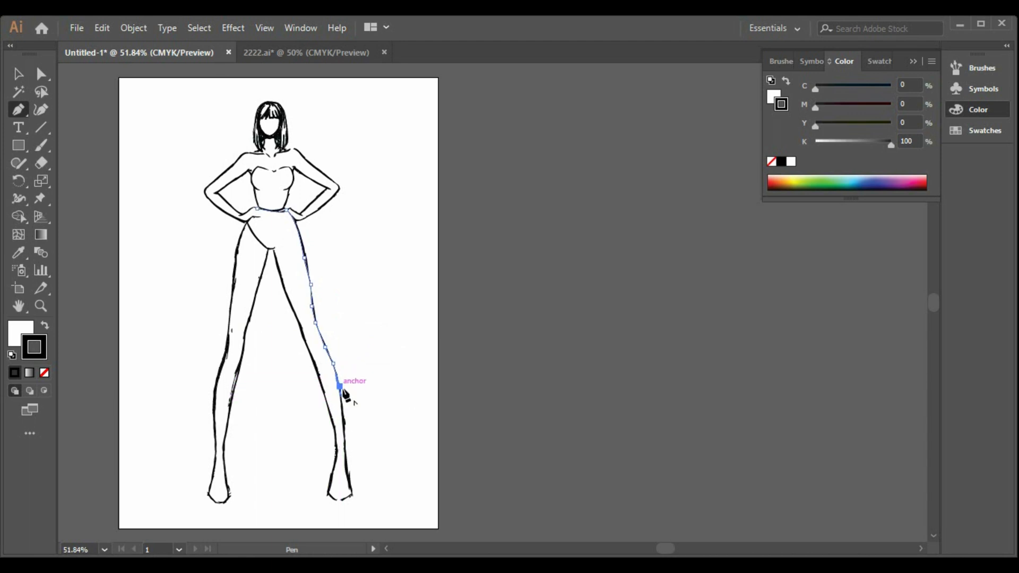
left_click(343, 418)
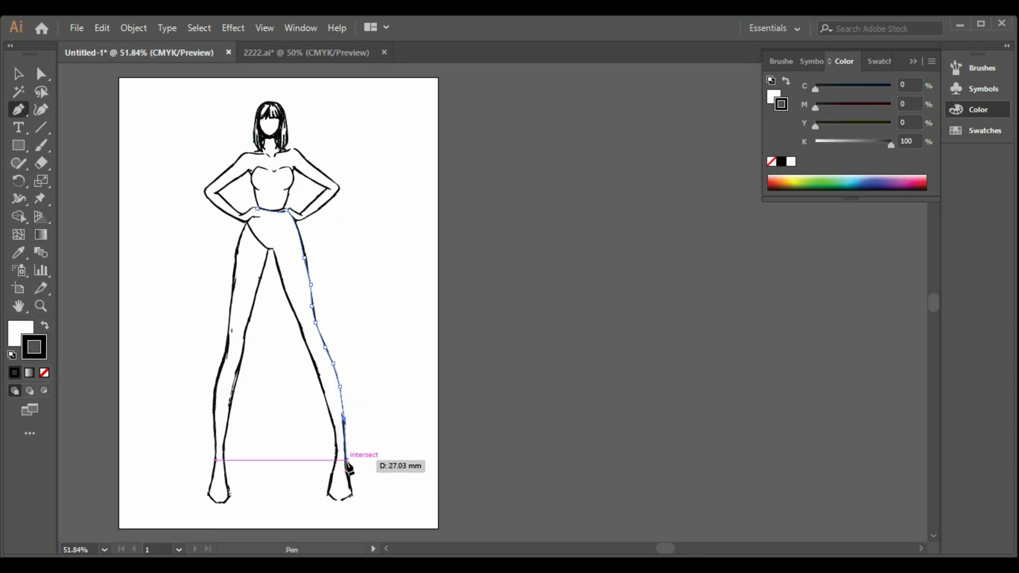
left_click(353, 501)
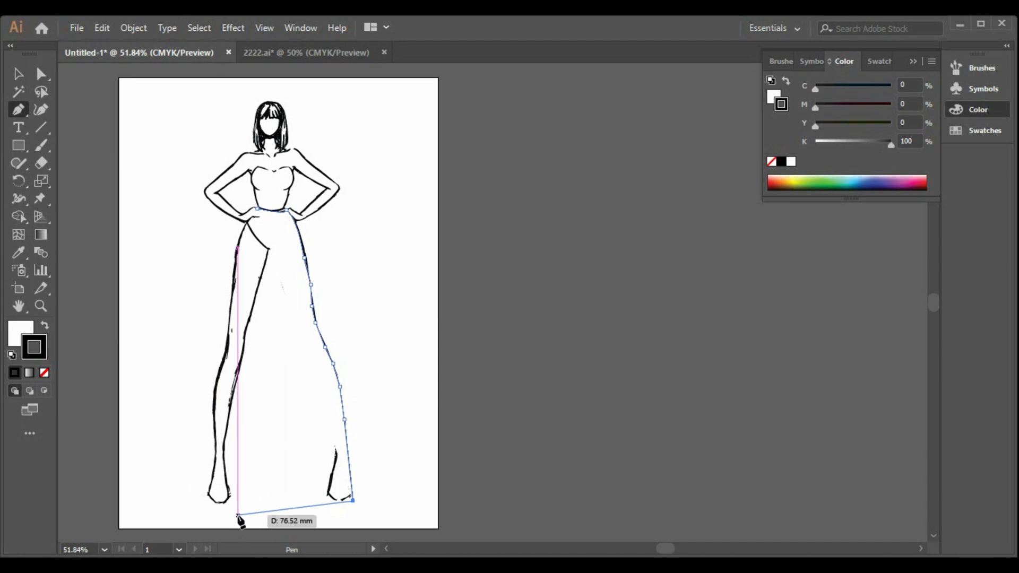
Step: Undo the traced leg-side anchors back to the right end of the waistline
key("ctrl+z")
key("ctrl+z")
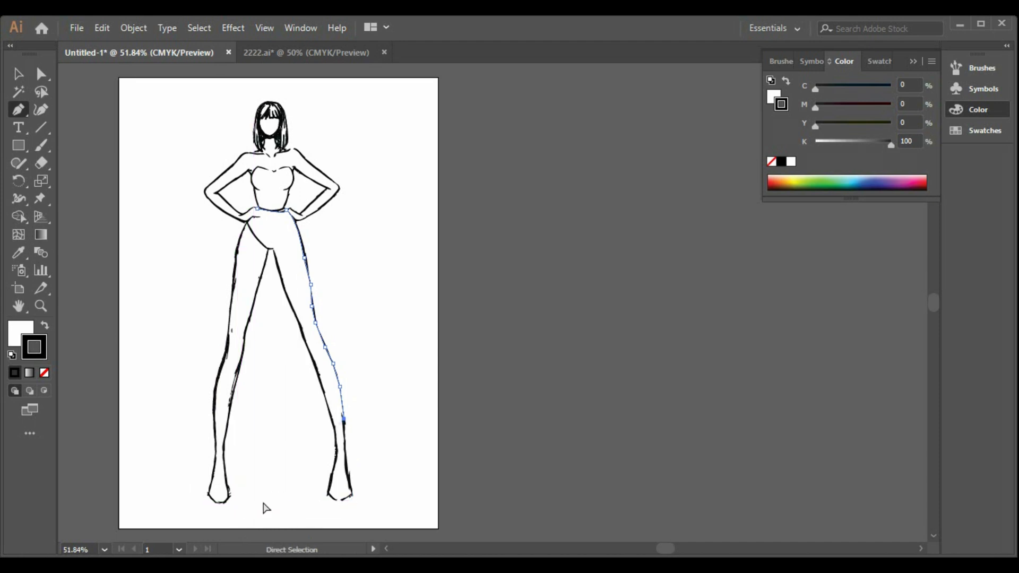
key("ctrl+z")
key("ctrl+z")
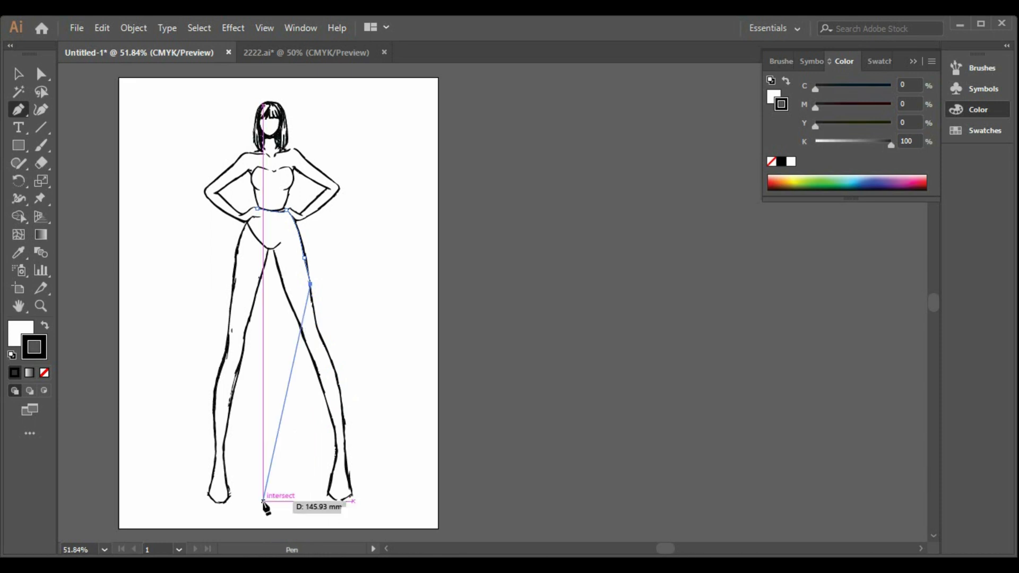
key("ctrl+z")
key("ctrl+z")
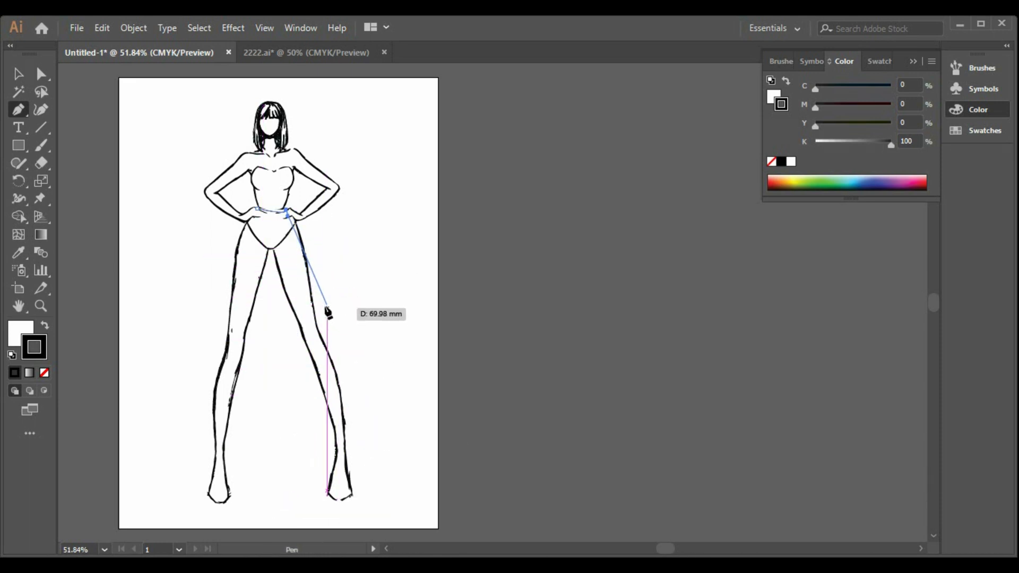
Step: Draw the skirt's right side as a smooth curve from the waist through a thigh-level anchor outside the leg to the foot
left_click_drag(328, 308, 348, 398)
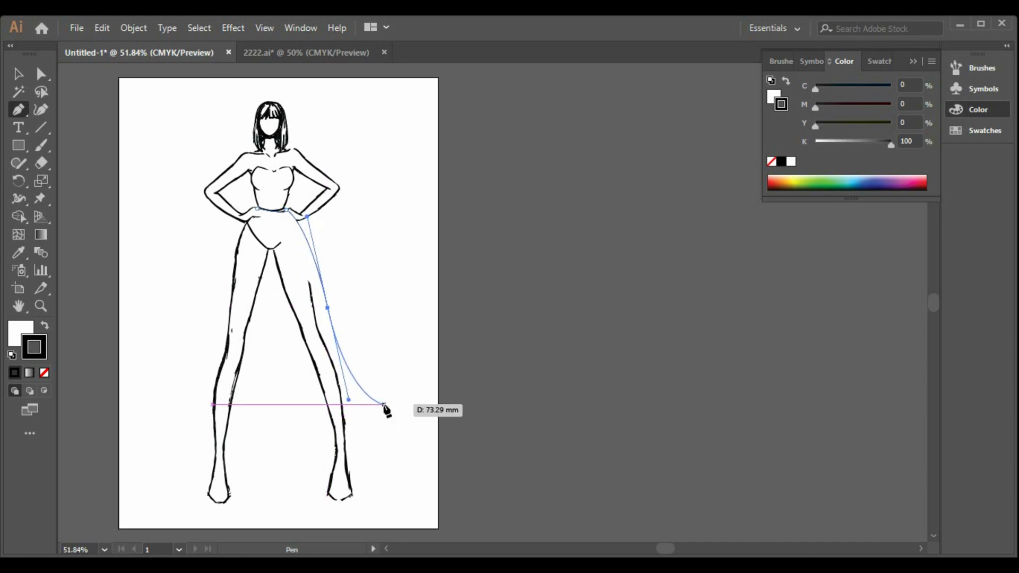
left_click(353, 500)
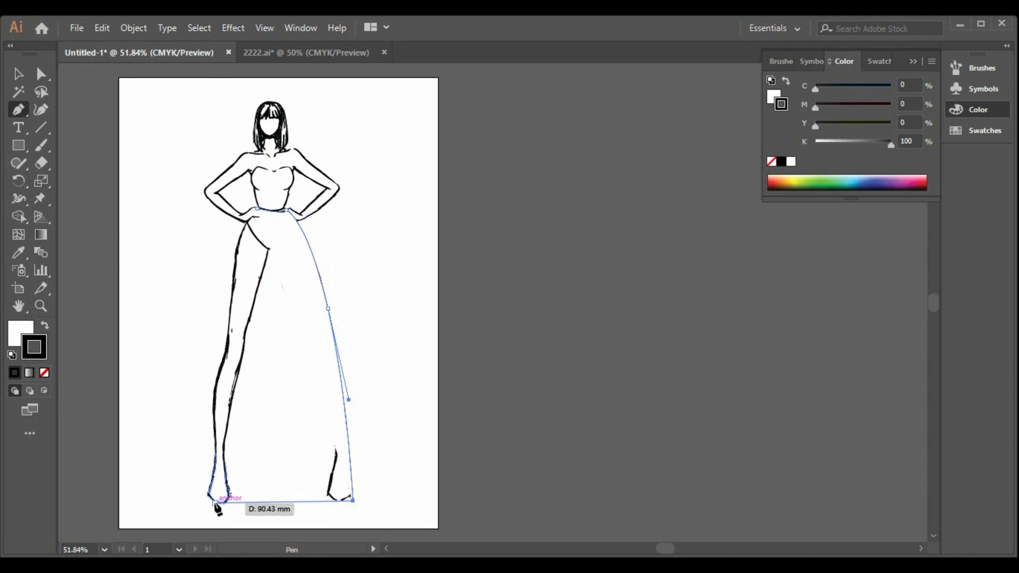
Step: Draw a curved hem from the right foot to the left foot and extend it about 11 mm past the foot
left_click_drag(212, 502, 121, 492)
left_click(212, 503)
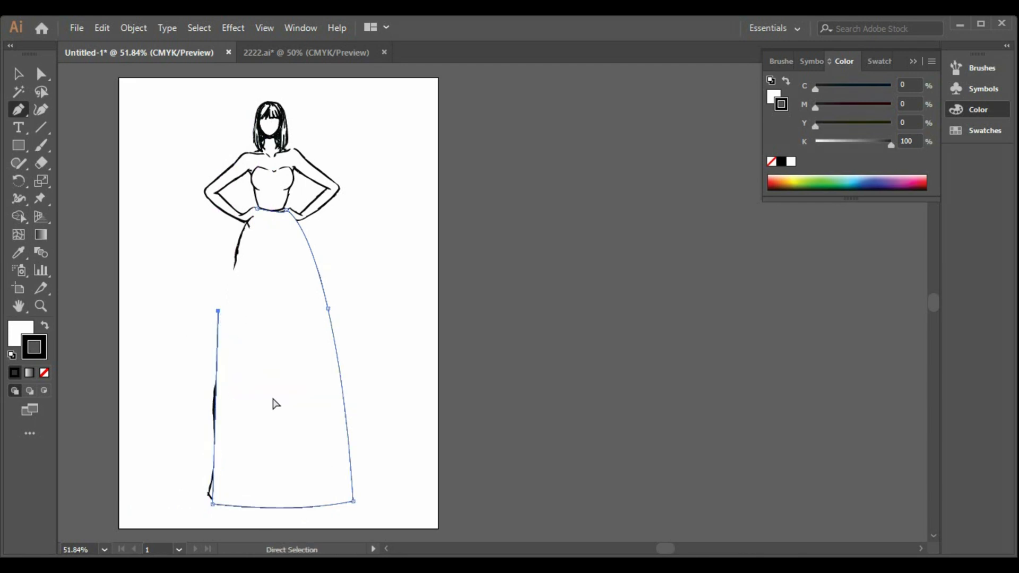
left_click(196, 501)
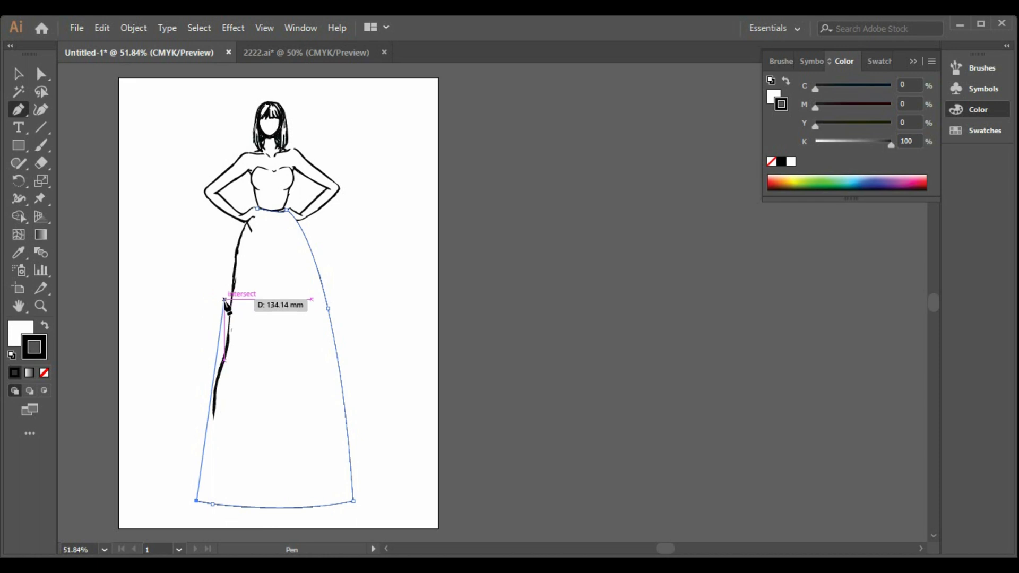
Step: Try to close the skirt outline along the left leg through a thigh-level anchor, curving up to the waistline's starting point
left_click(225, 312)
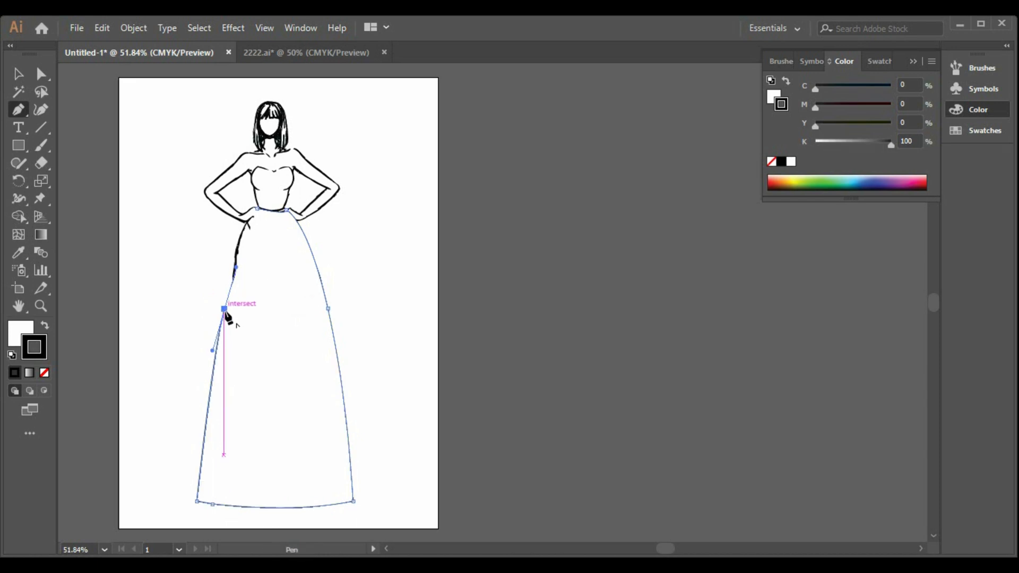
left_click(224, 310)
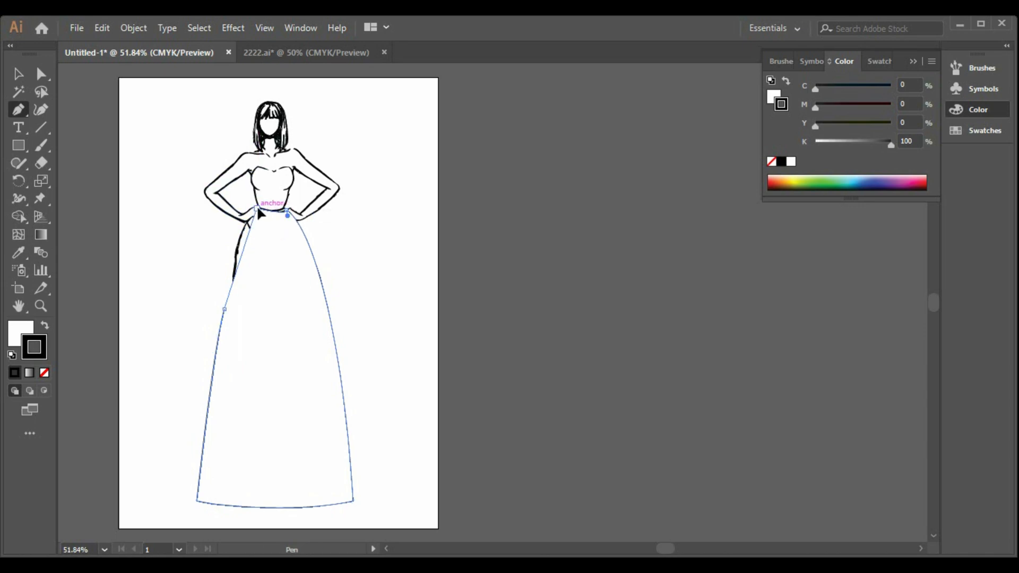
left_click_drag(258, 210, 287, 216)
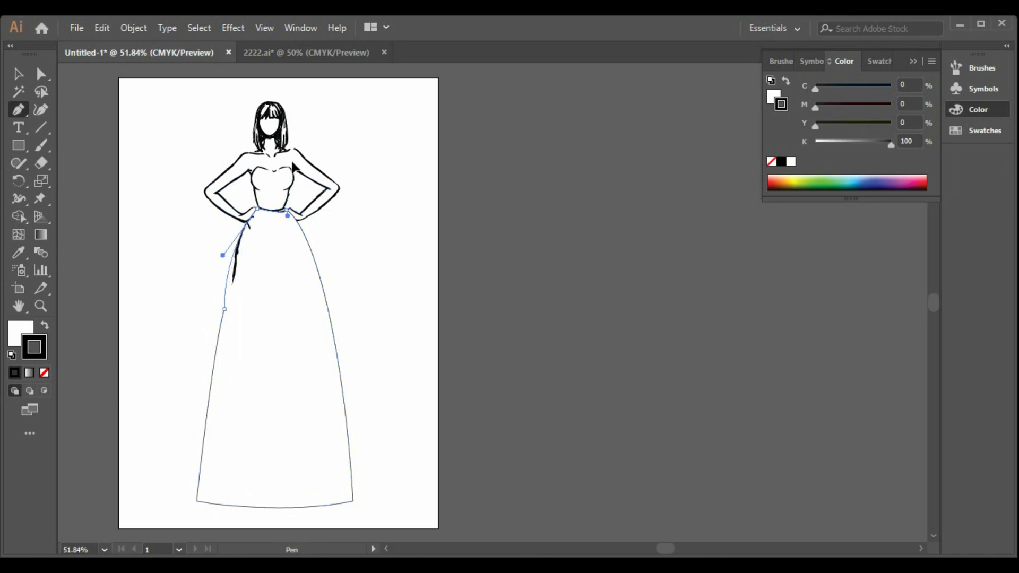
left_click_drag(291, 166, 277, 191)
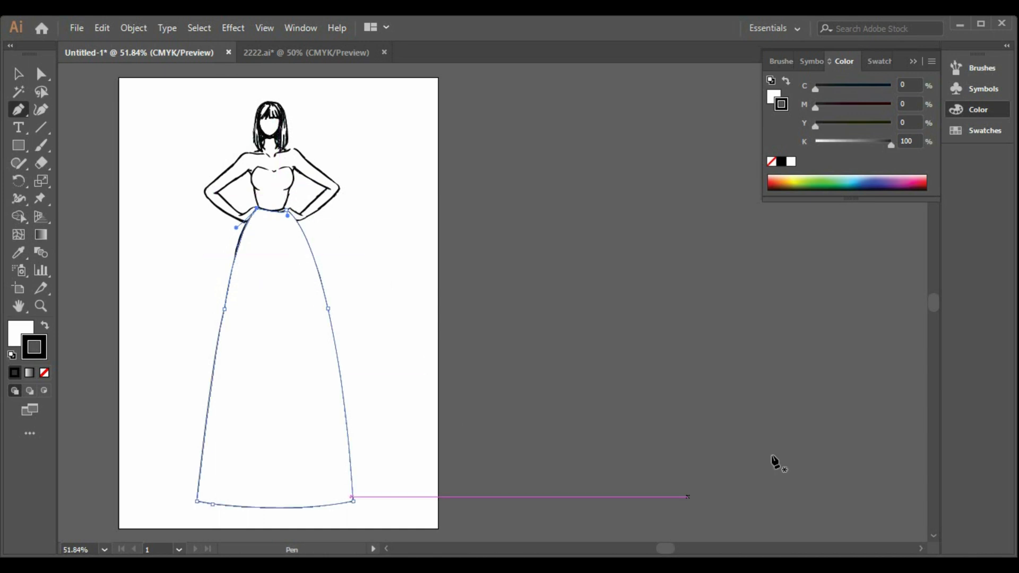
Step: Undo the left side back to the hem corner and close the outline with a single curve to the waist
key("ctrl+z")
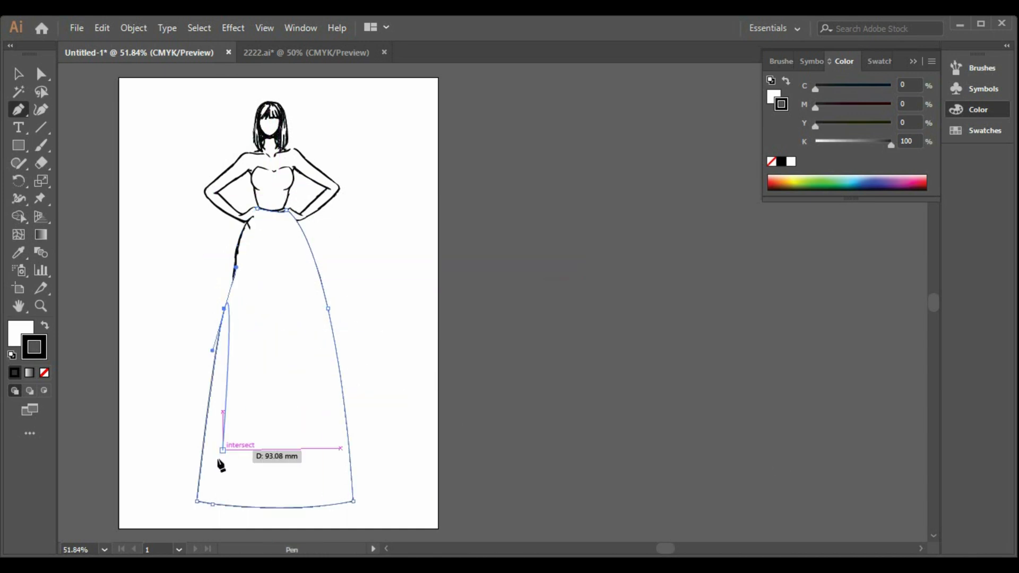
key("ctrl+z")
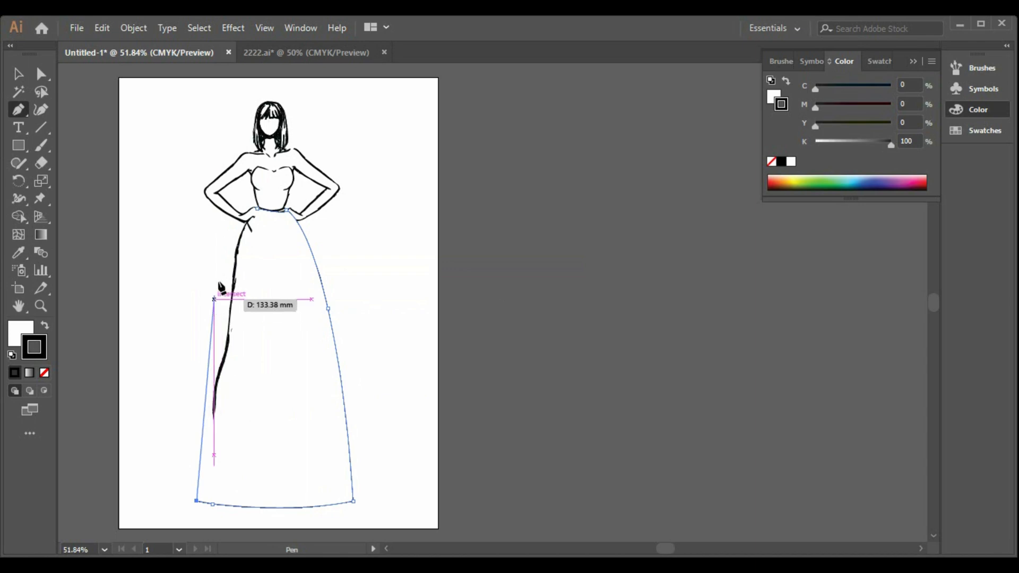
mouse_move(259, 206)
left_mouse_down()
mouse_move(307, 137)
mouse_move(295, 184)
left_mouse_up()
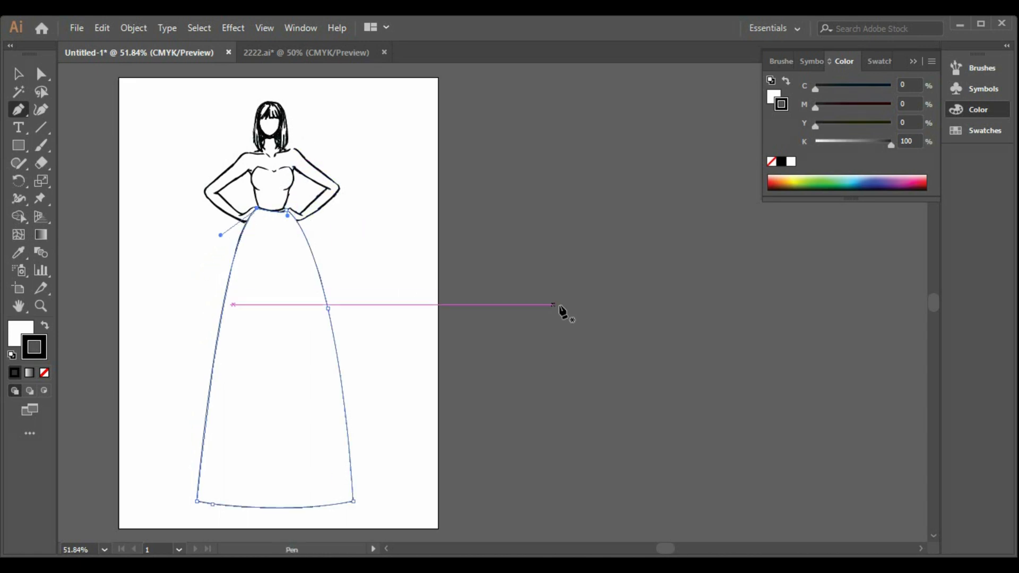
Step: Undo the closing curve, redraw it with a longer handle for a fuller left side, and switch to the Selection tool
key("ctrl+z")
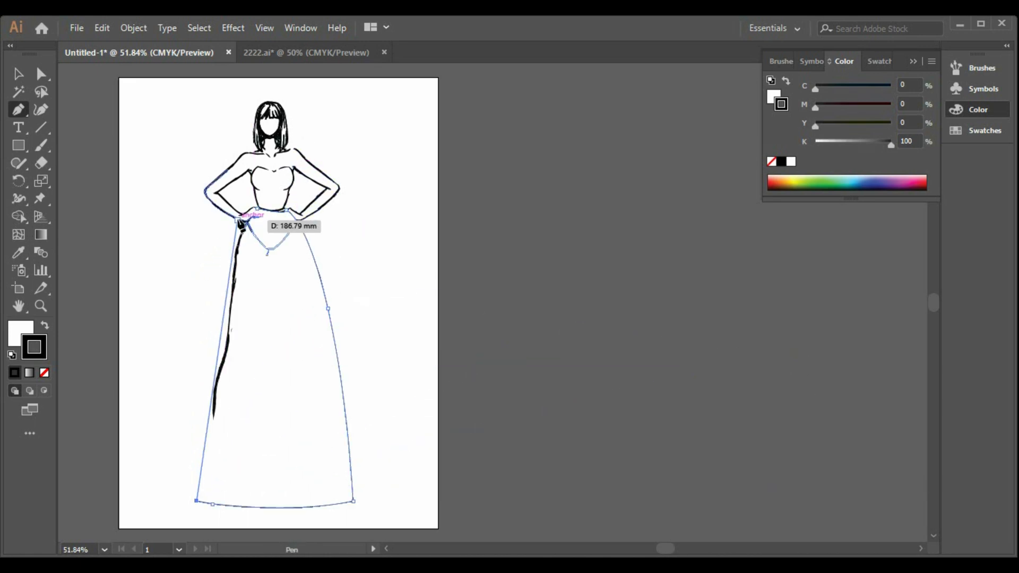
left_click_drag(257, 209, 317, 176)
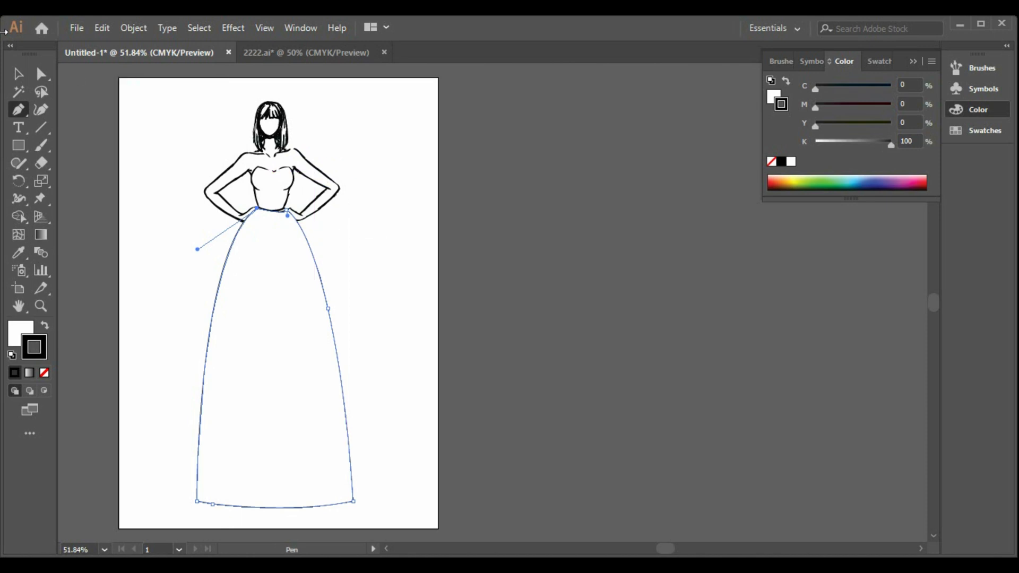
left_click(19, 74)
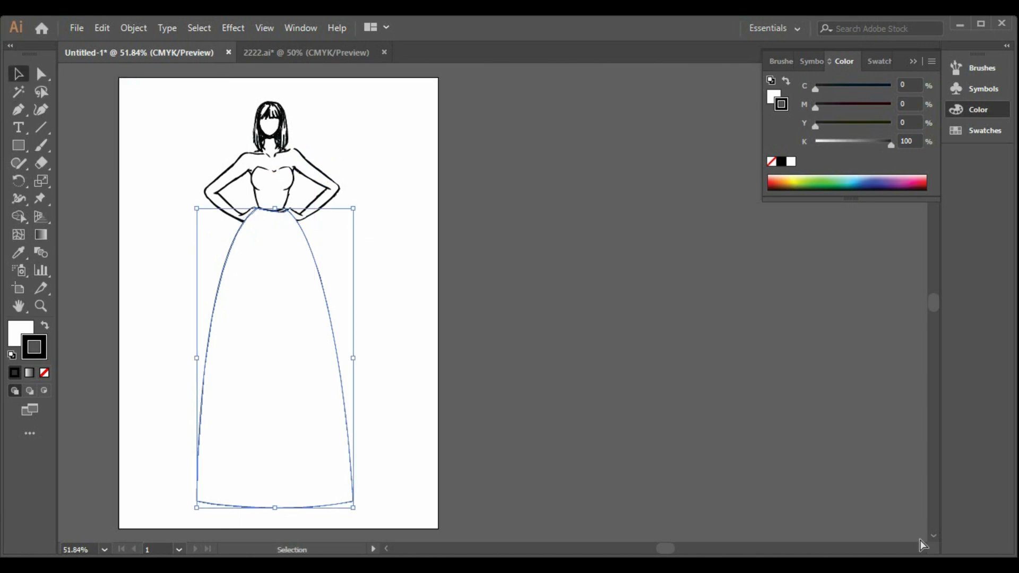
Step: Undo the left side, hem and lower right side, back to the thigh-level anchor of the skirt path
key("ctrl+z")
key("ctrl+z")
key("ctrl+z")
key("ctrl+z")
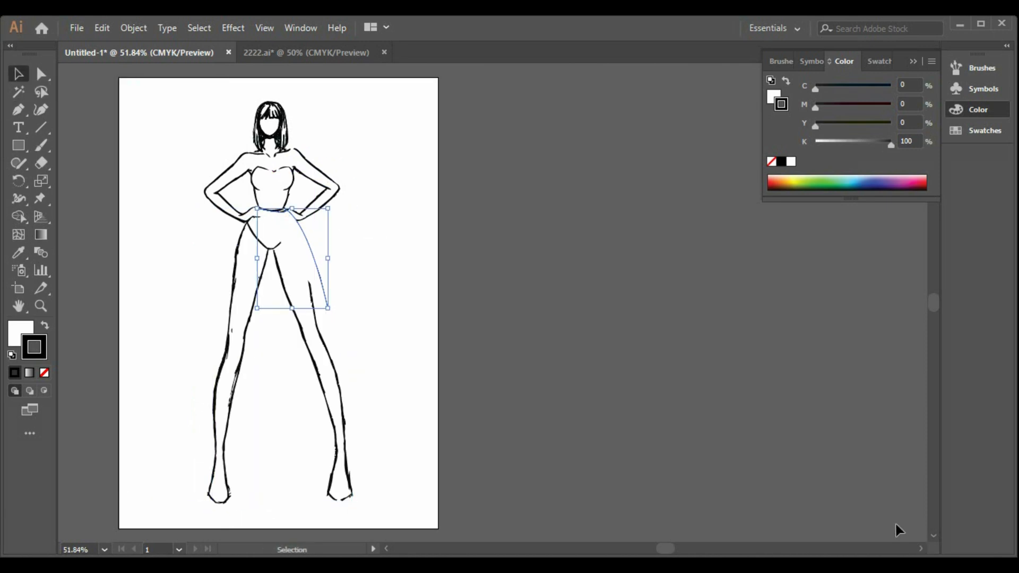
Step: Resume the open skirt path with the Pen tool at its thigh-level anchor, removing the anchor's outgoing handle
left_click(19, 110)
key("ctrl+shift+z")
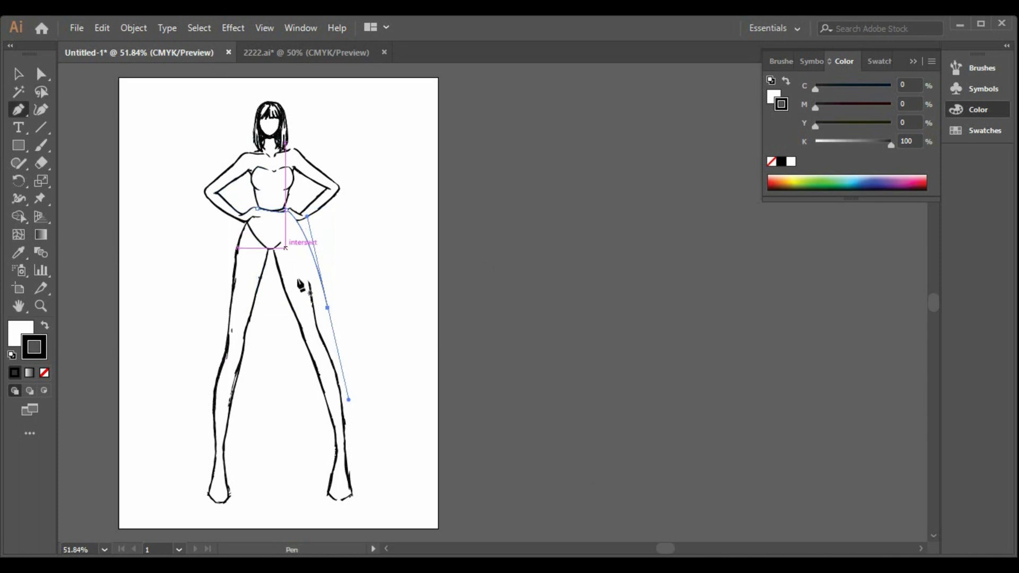
key("ctrl+z")
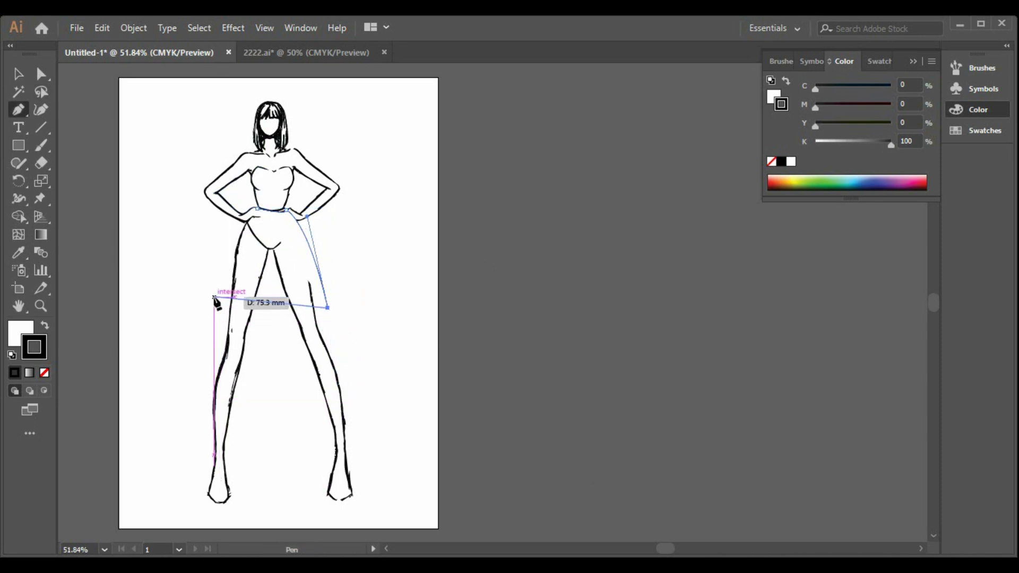
Step: Draw a scalloped hem from the skirt's right corner across both thighs to the outer edge of the left leg
left_click(292, 308)
left_click_drag(288, 311, 286, 309)
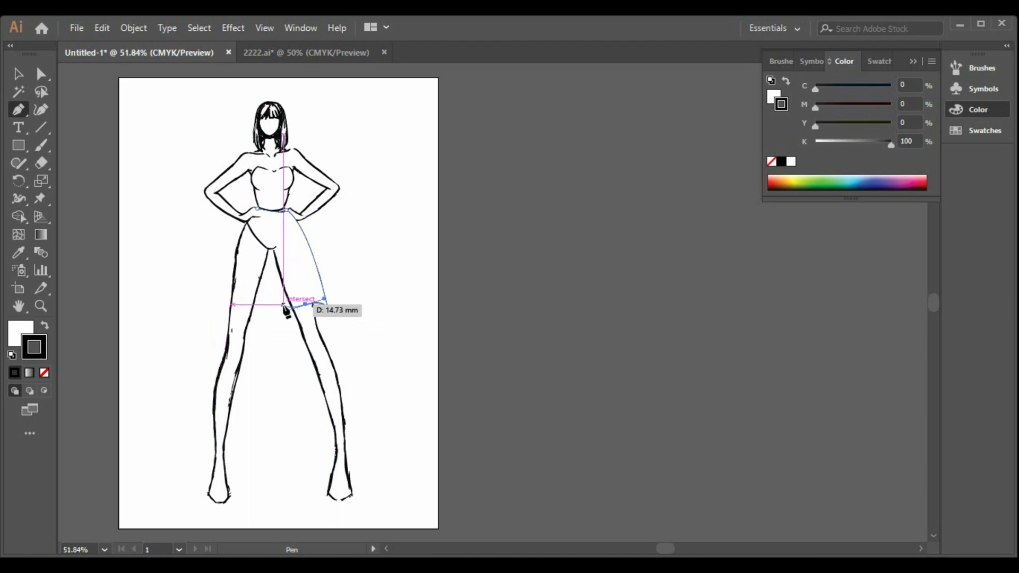
left_click(282, 305)
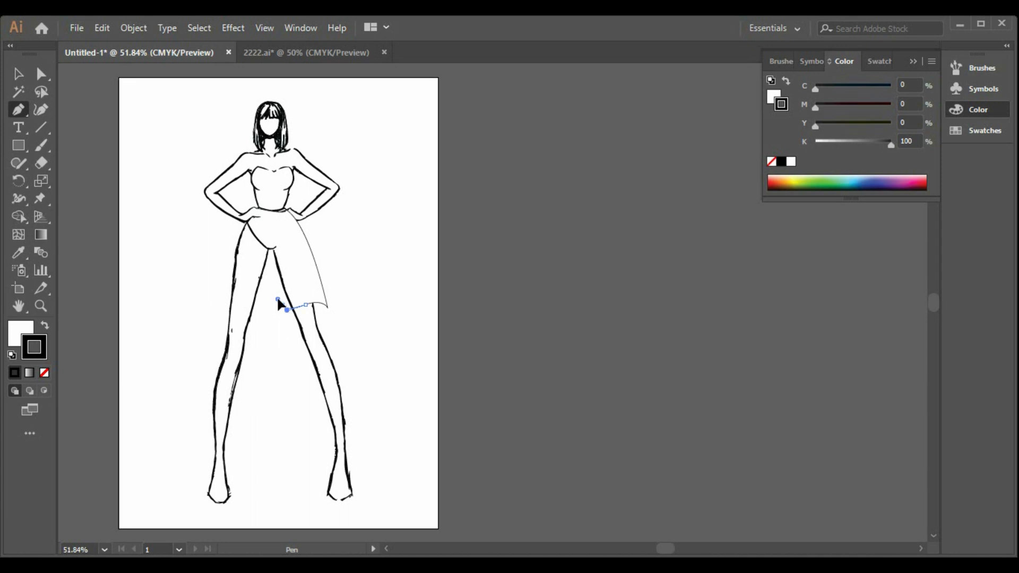
left_click_drag(277, 300, 277, 299)
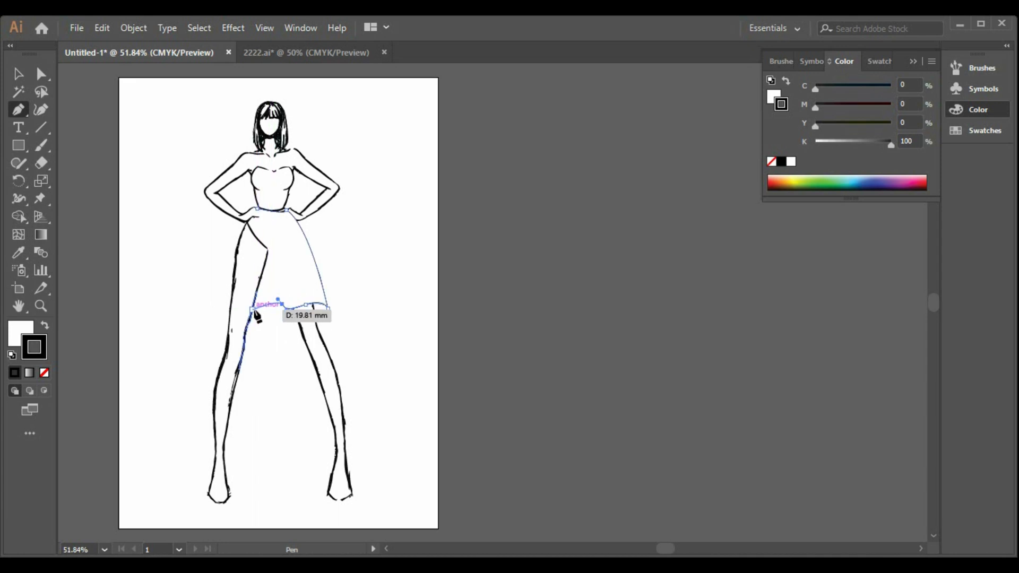
left_click_drag(251, 308, 215, 287)
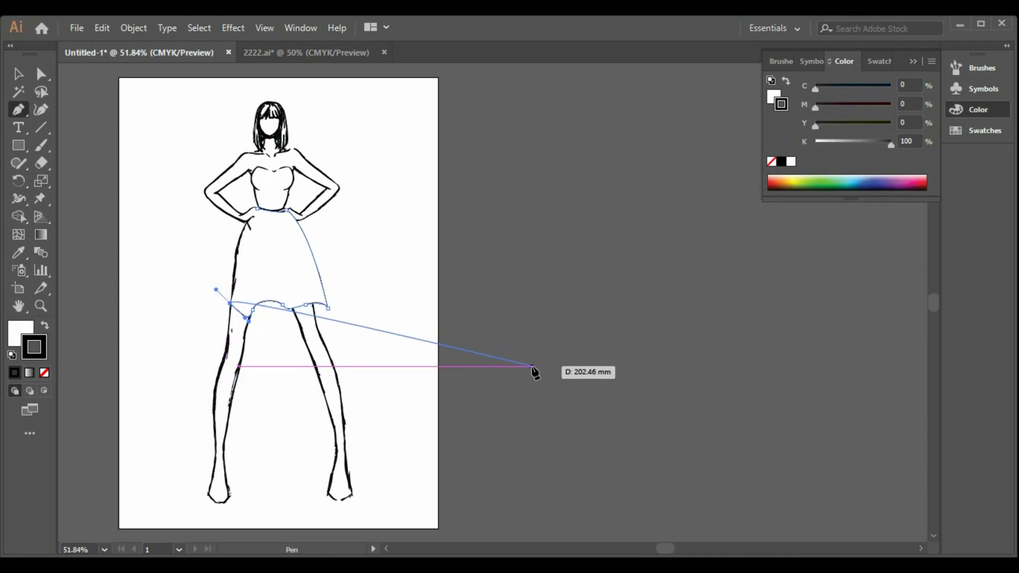
Step: Undo the scalloped hem and the skirt's right side, back to the right anchor of the waistline
key("ctrl+z")
key("ctrl+z")
key("ctrl+z")
key("ctrl+z")
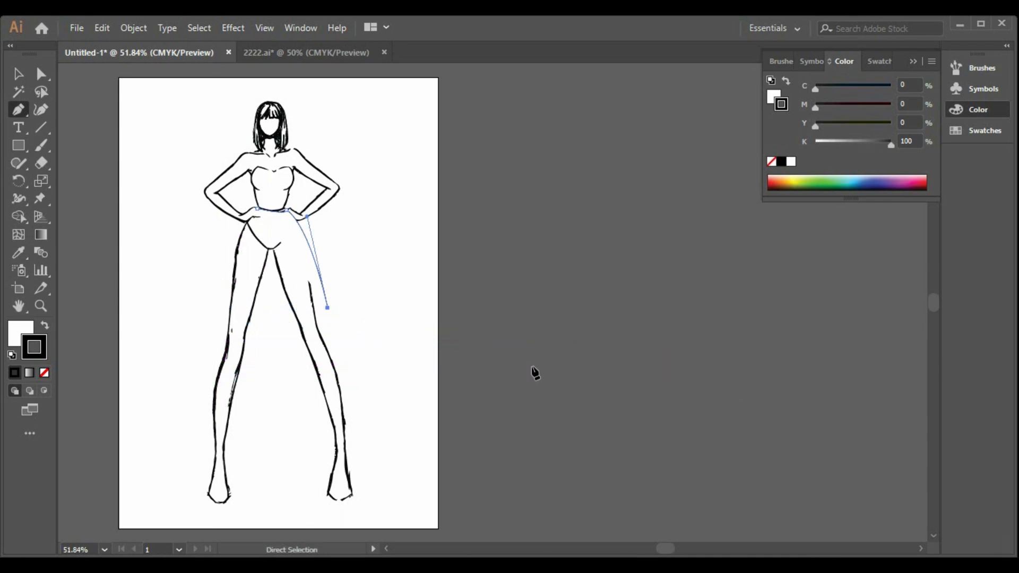
key("ctrl+shift+z")
key("ctrl+z")
key("ctrl+z")
key("ctrl+z")
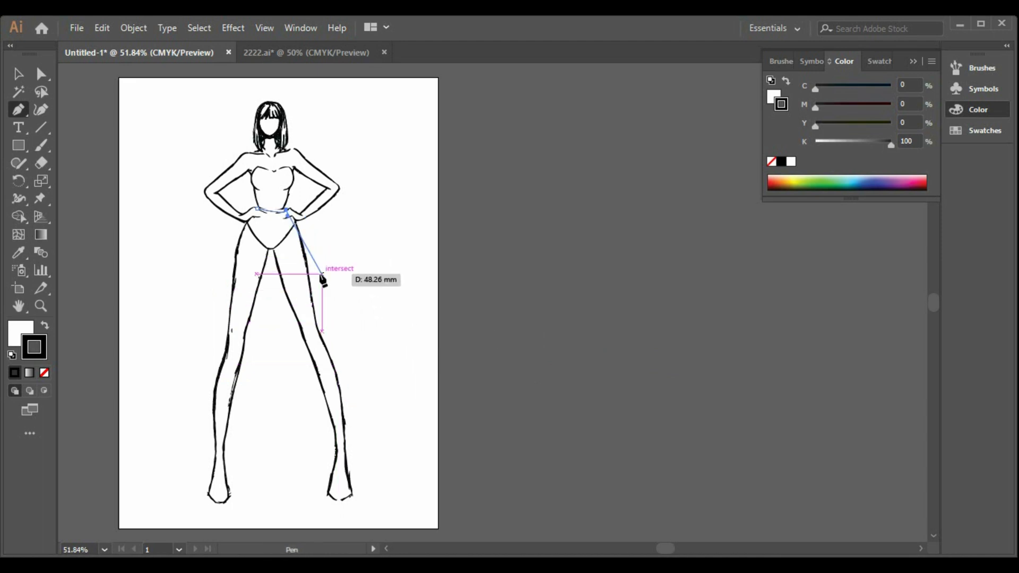
Step: Complete the skirt outline with a curved right side, a shallow curved thigh-level hem and a full left side closing at the waist
left_click_drag(316, 276, 332, 334)
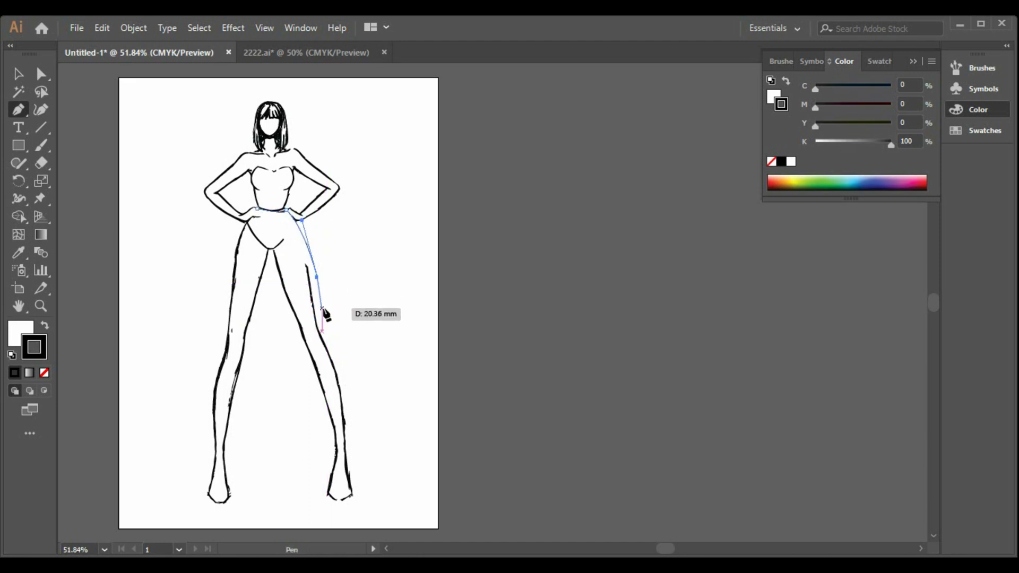
left_click_drag(321, 307, 181, 298)
left_click(222, 308)
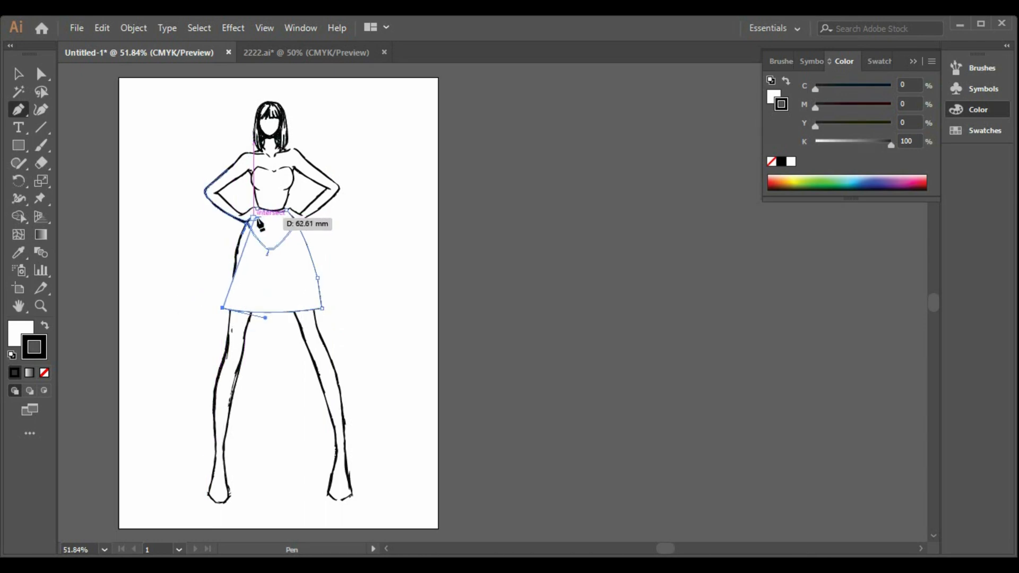
left_click_drag(257, 209, 295, 187)
left_click(13, 78)
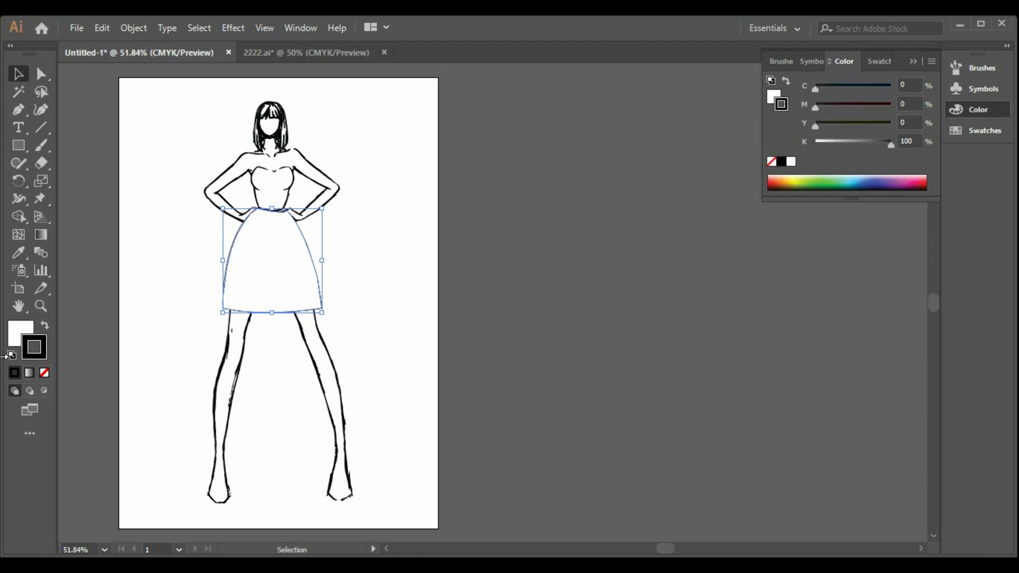
Step: Swap the skirt's fill and stroke to give it a black fill, and set its stroke to black as well
left_click(45, 327)
left_click(483, 370)
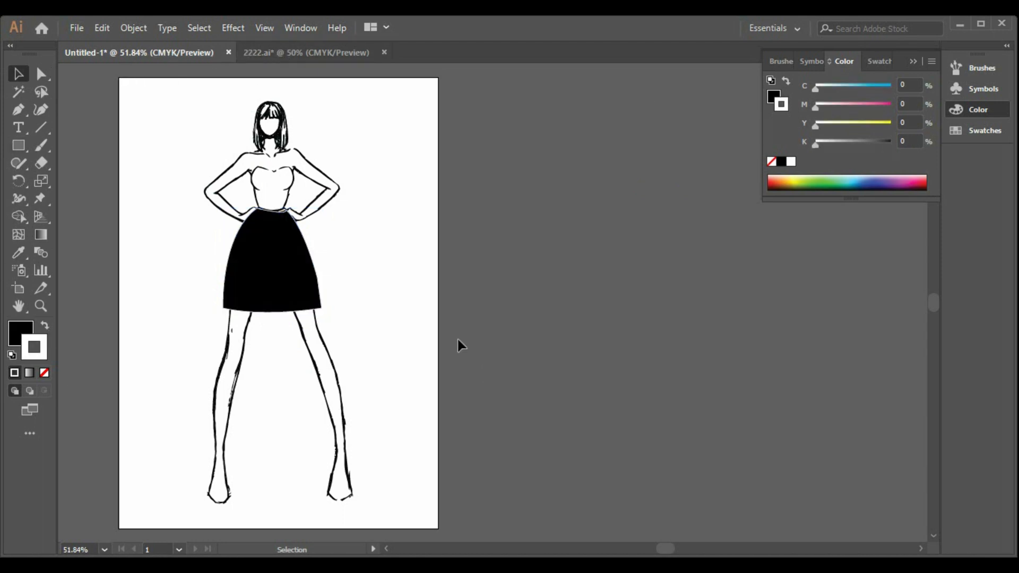
left_click(297, 274)
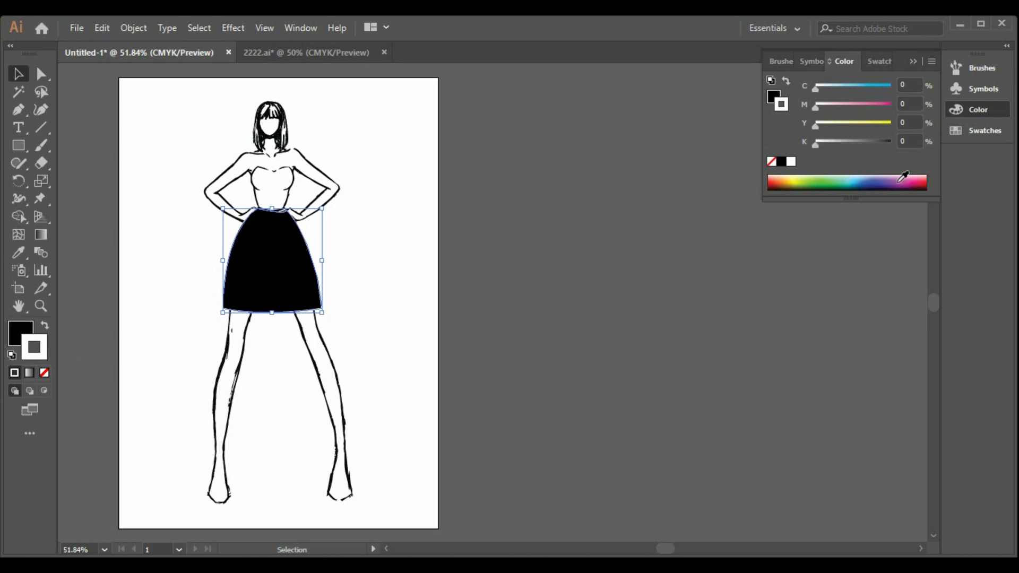
left_click(785, 162)
left_click(391, 280)
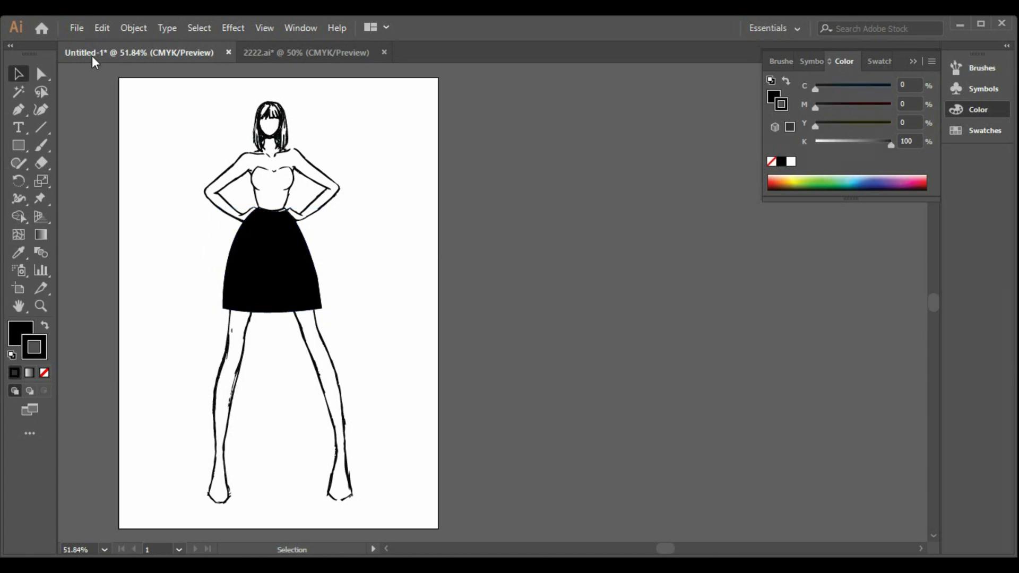
Step: Copy the two triangular ornaments from the 2222.ai document and paste them into the Untitled-1 document
left_click(263, 53)
left_click_drag(575, 162, 695, 239)
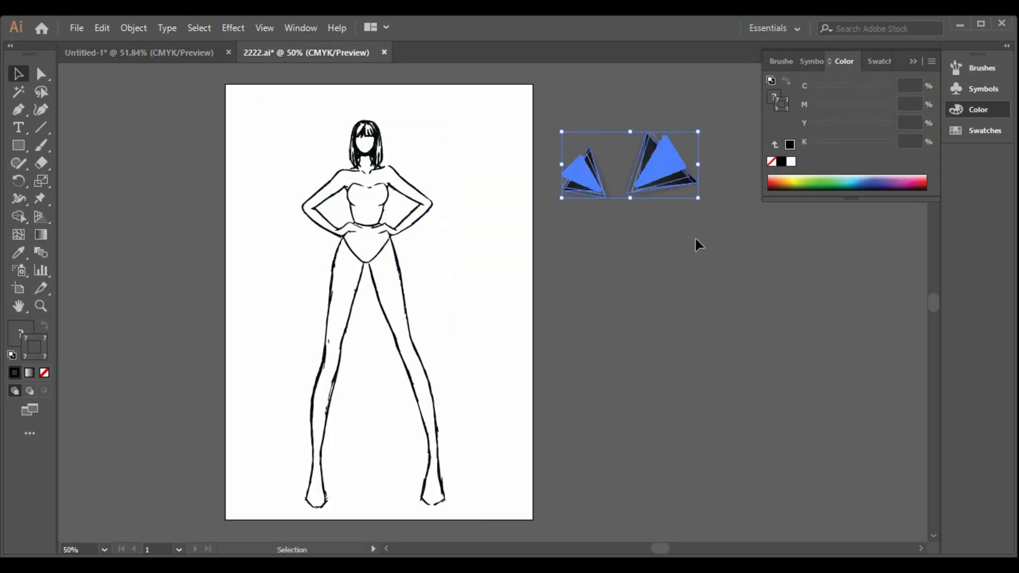
left_click(139, 51)
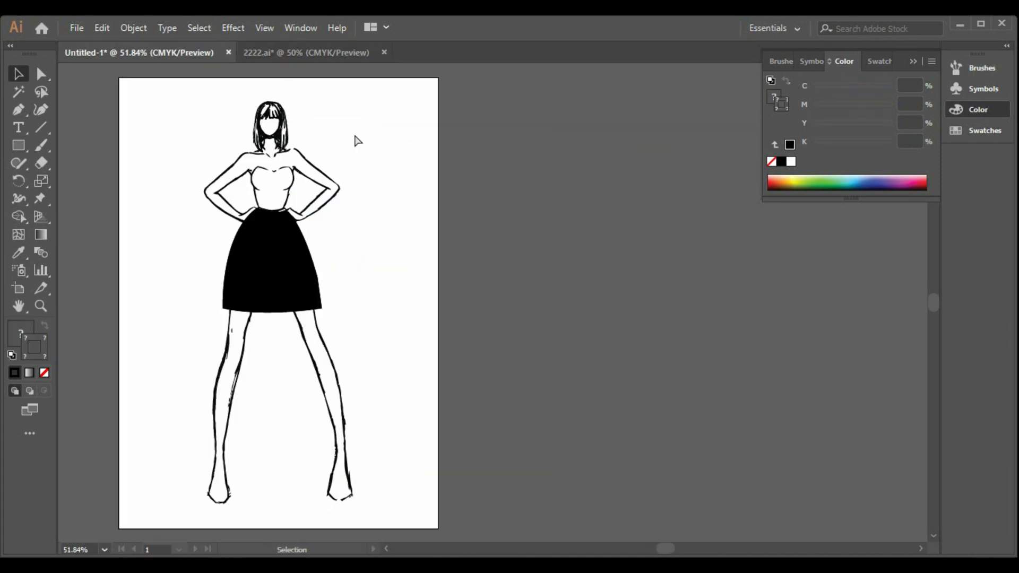
key("ctrl+v")
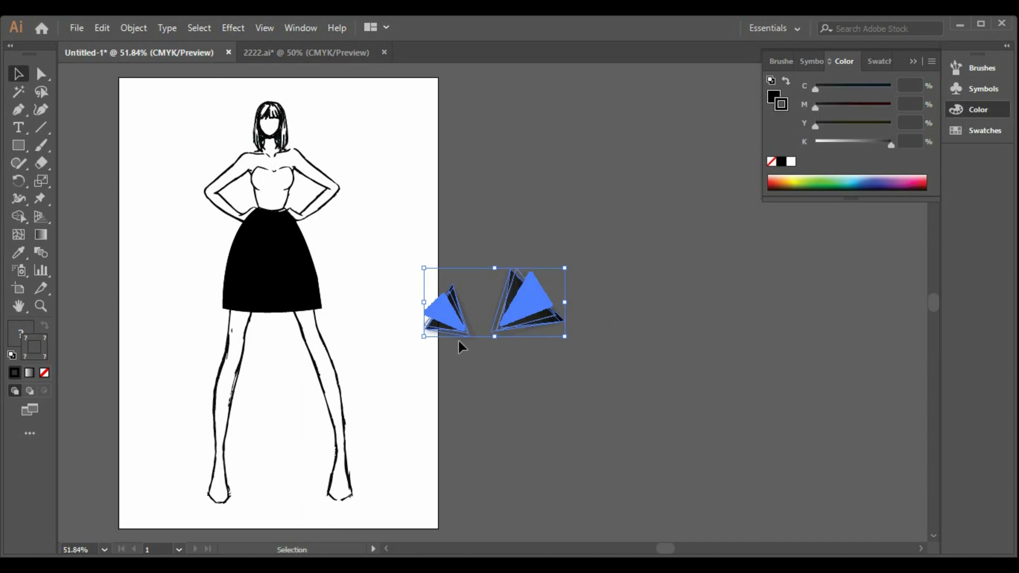
left_click(459, 341)
Step: Place the smaller triangular ornament over the left side of the figure's chest and rotate it upright
left_click_drag(450, 326, 301, 221)
mouse_move(243, 198)
left_mouse_down()
mouse_move(240, 189)
mouse_move(257, 198)
left_mouse_up()
left_click_drag(331, 242, 331, 242)
left_click(531, 381)
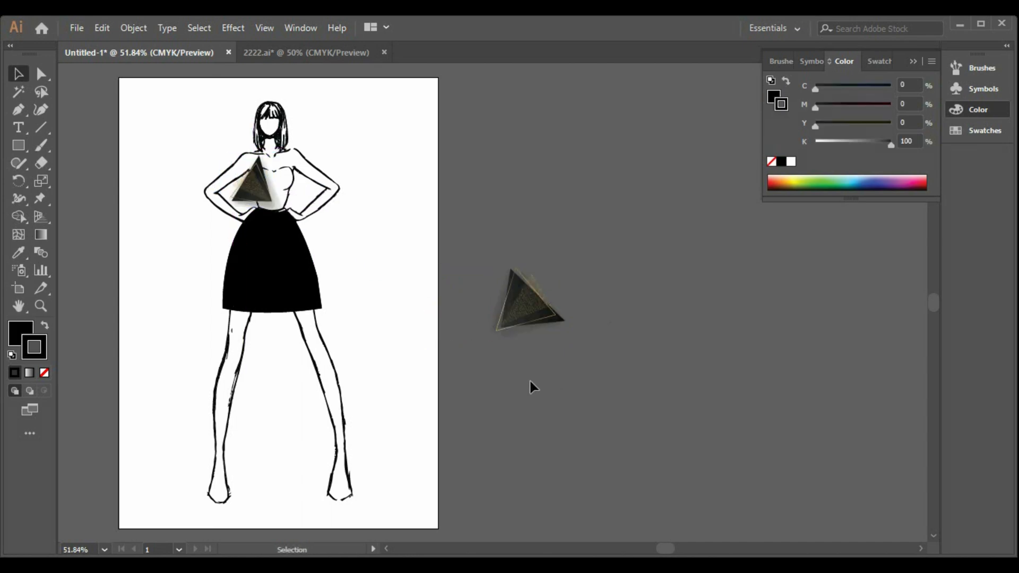
Step: Move the larger triangular ornament over the right side of the figure's chest and rotate it slightly clockwise
left_click_drag(536, 324, 300, 202)
left_click(596, 310)
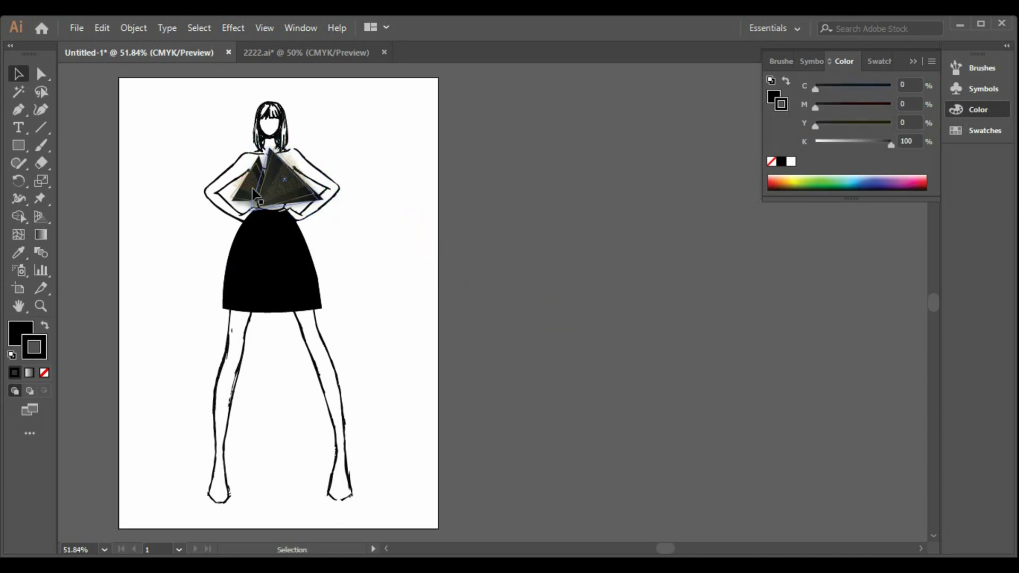
left_click(259, 197)
left_click(603, 322)
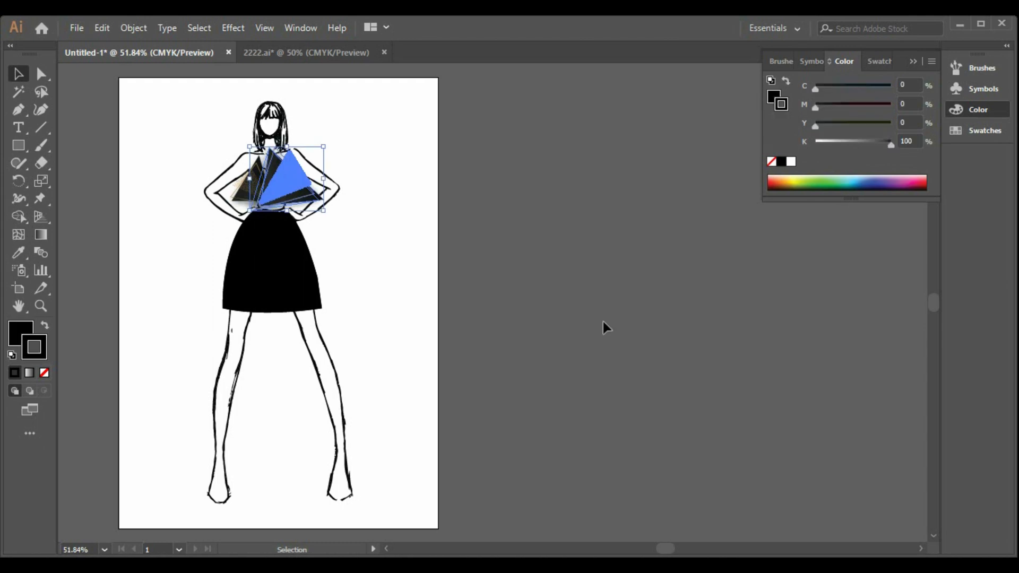
left_click(300, 197)
left_click_drag(327, 139, 353, 145)
left_click(463, 351)
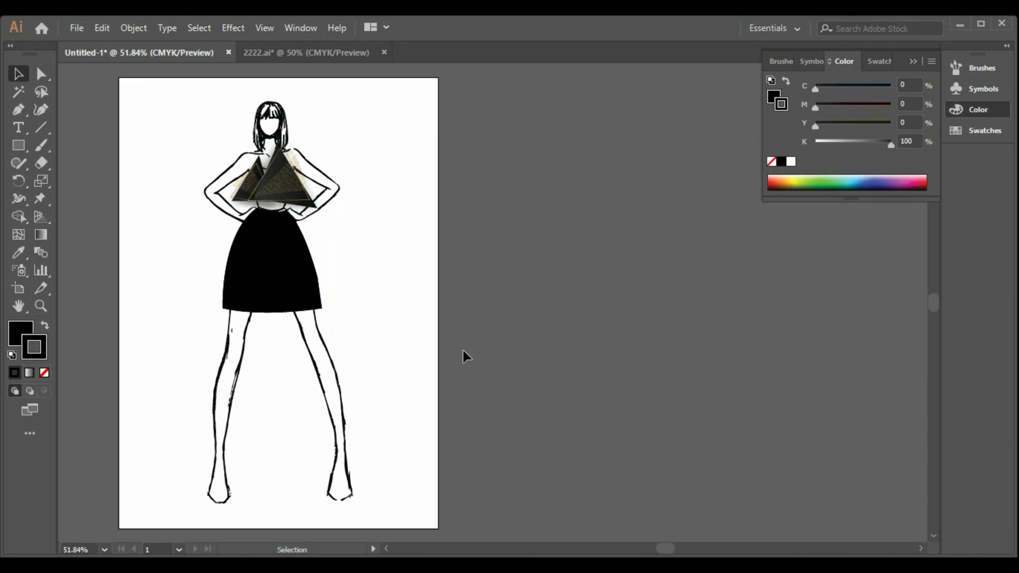
Step: Shrink the larger triangular ornament and adjust its rotation and position beside the smaller one above the waist
left_click(262, 181)
left_click_drag(317, 208, 273, 204)
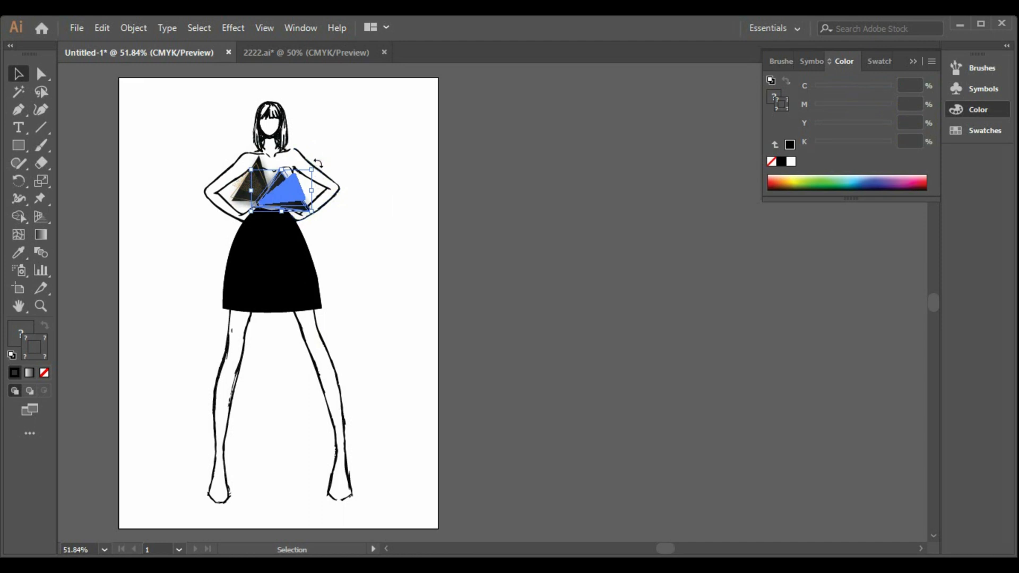
left_click_drag(316, 162, 307, 157)
left_click_drag(288, 183, 283, 174)
left_click(425, 275)
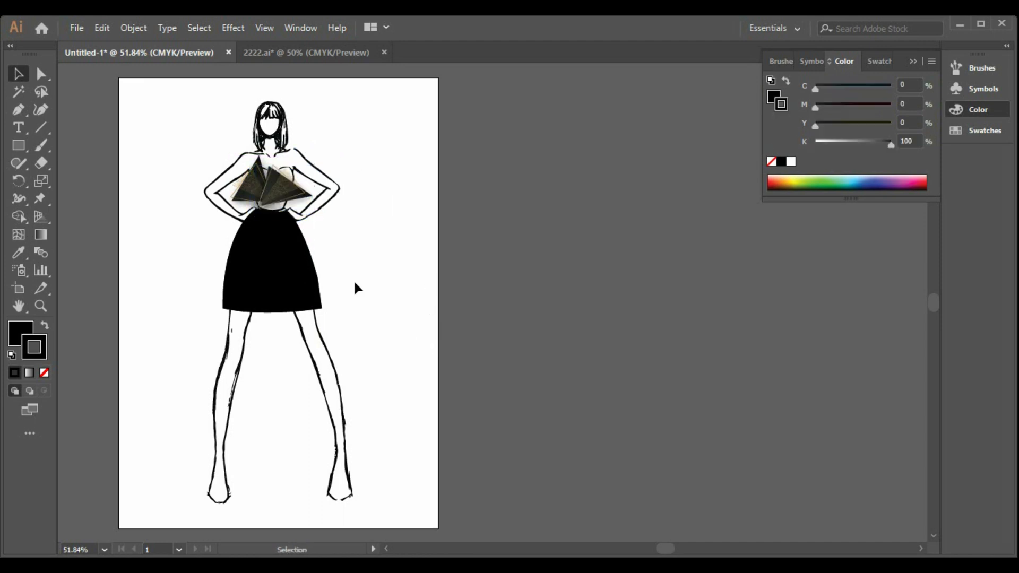
Step: Refine the larger ornament's angle and enlarge it so that it reaches from mid-chest to the figure's right-hand arm
left_click_drag(292, 181, 314, 155)
left_click(440, 290)
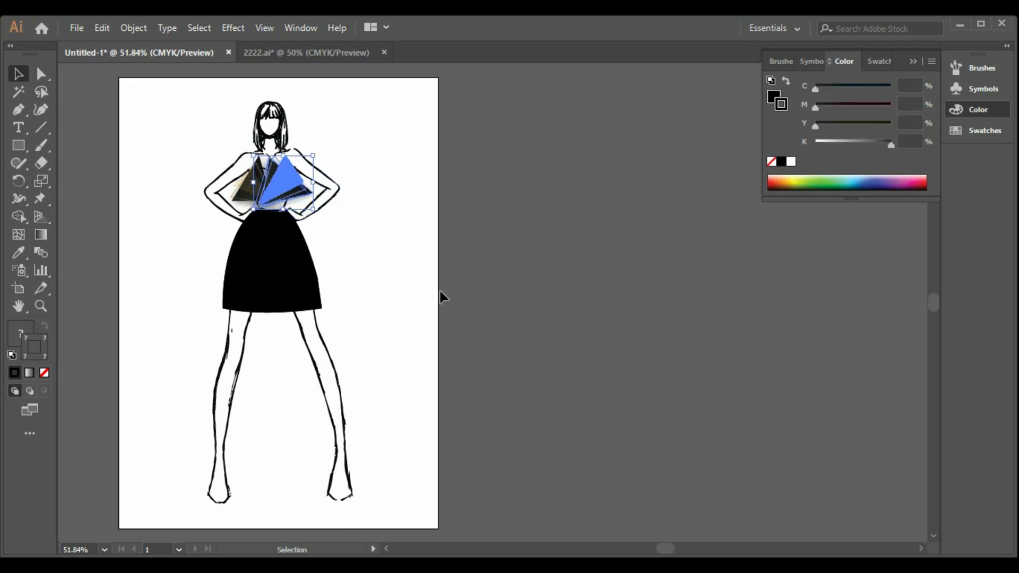
left_click(261, 192)
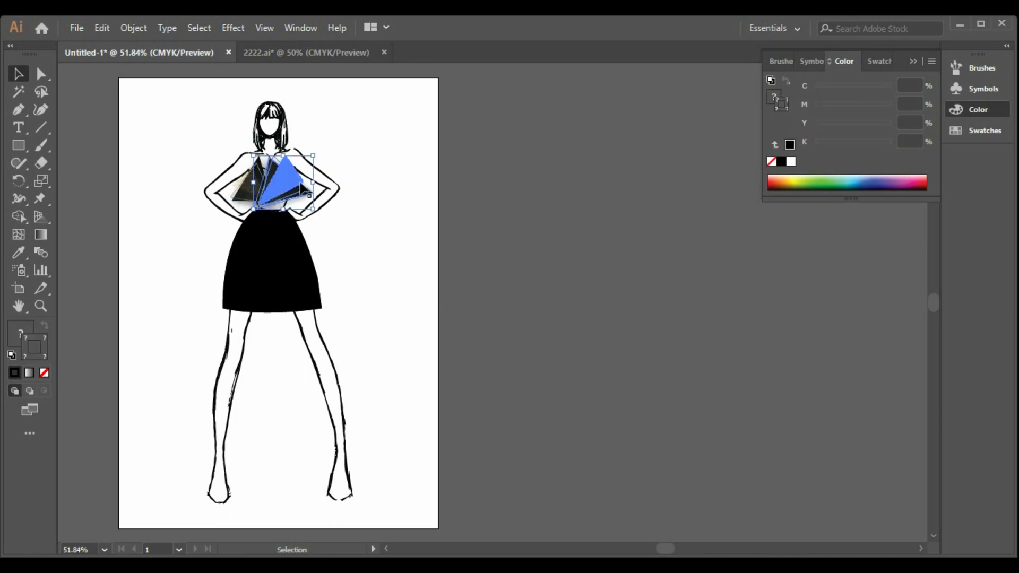
left_click_drag(313, 155, 354, 175)
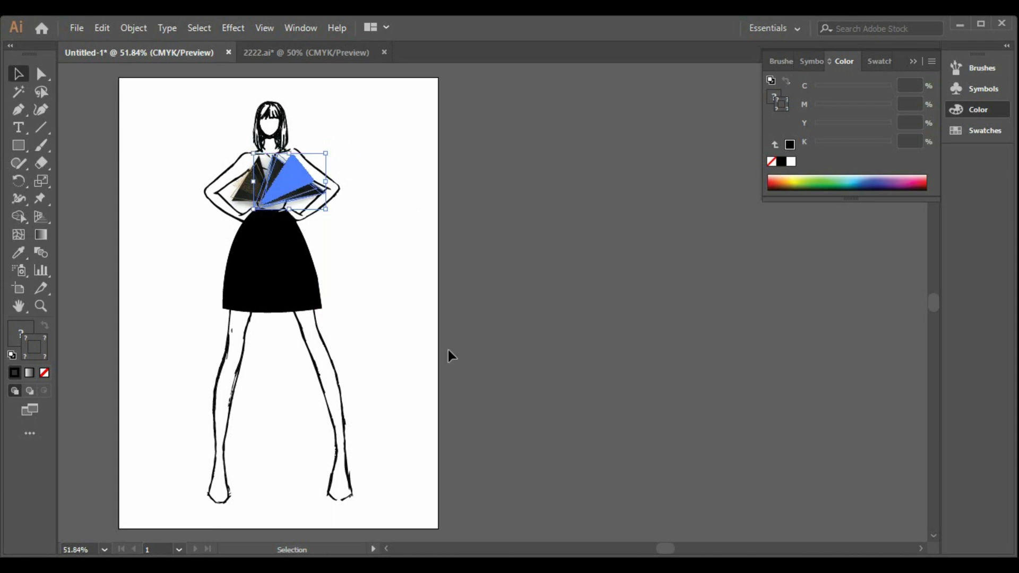
left_click(527, 353)
Step: Shorten the skirt to upper-thigh length, narrow it slightly and nudge it right to centre it on the hips
left_click(286, 280)
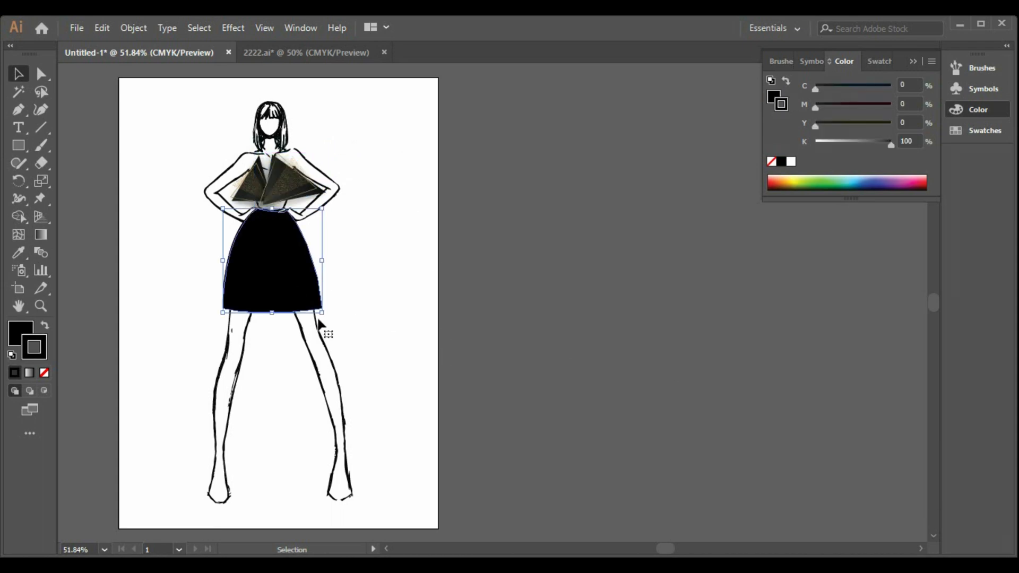
left_click_drag(272, 313, 272, 286)
mouse_move(322, 245)
left_mouse_down()
mouse_move(305, 229)
mouse_move(333, 230)
mouse_move(320, 228)
mouse_move(317, 244)
left_mouse_up()
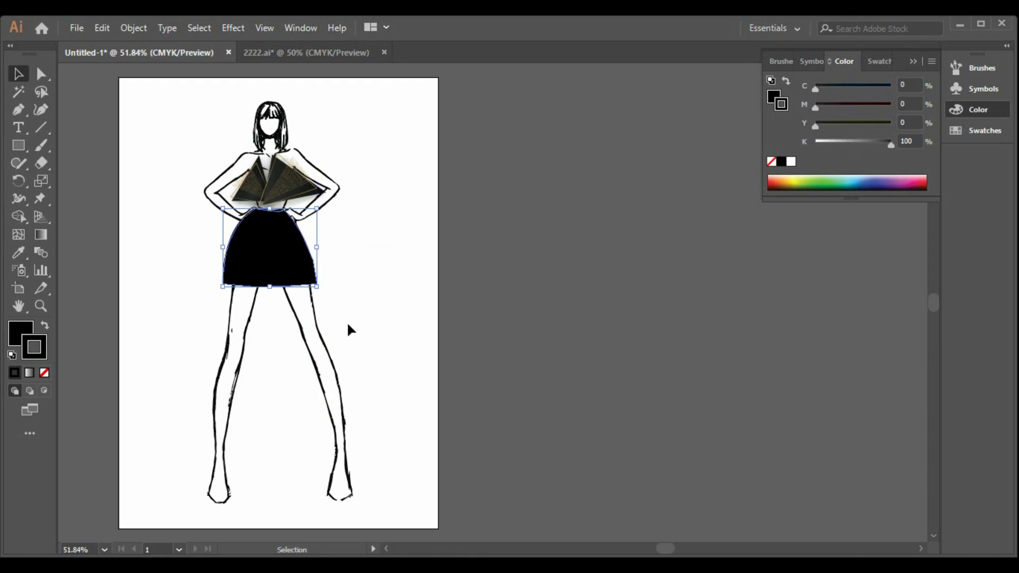
key("Right")
key("Right")
key("Right")
key("Right")
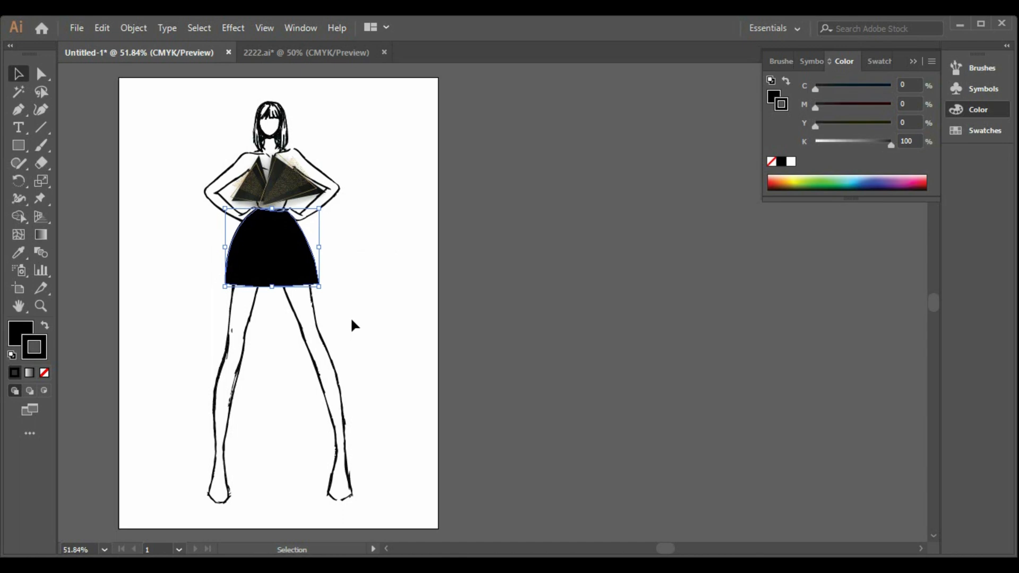
key("Right")
key("Right")
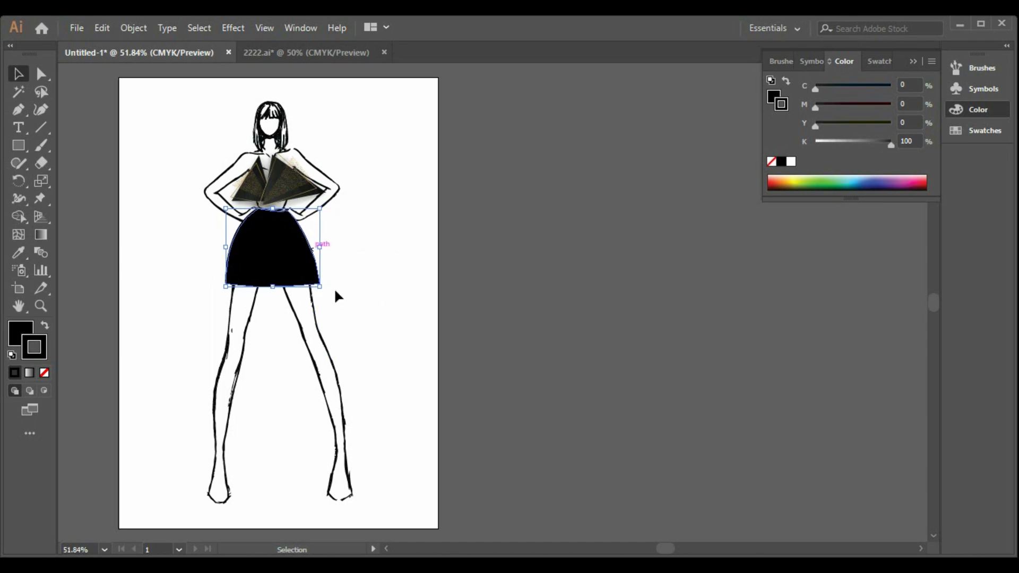
Step: Change the skirt's fill to the very dark grey #191919
double_click(17, 330)
left_click_drag(576, 244, 557, 251)
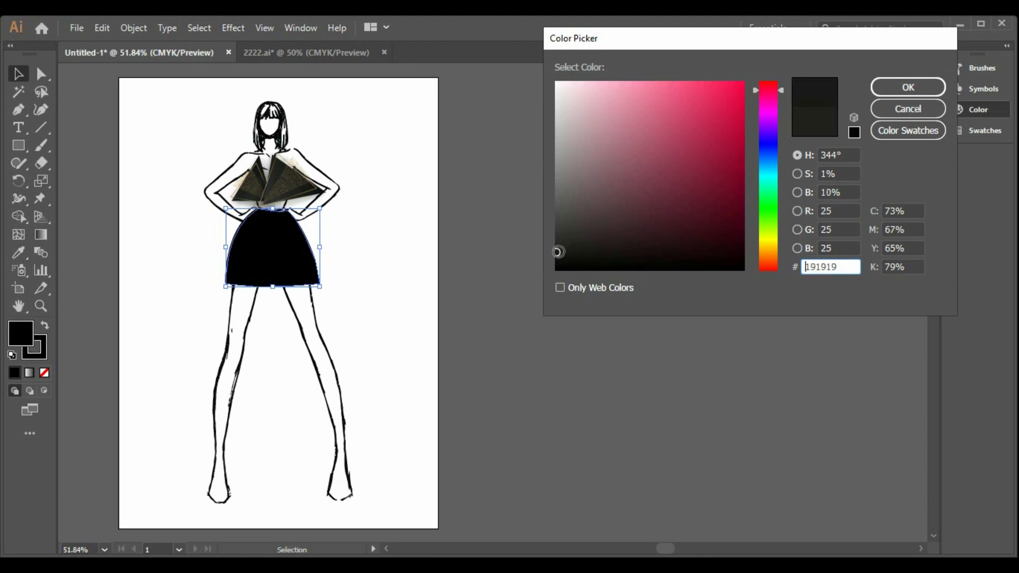
left_click(907, 87)
left_click(478, 352)
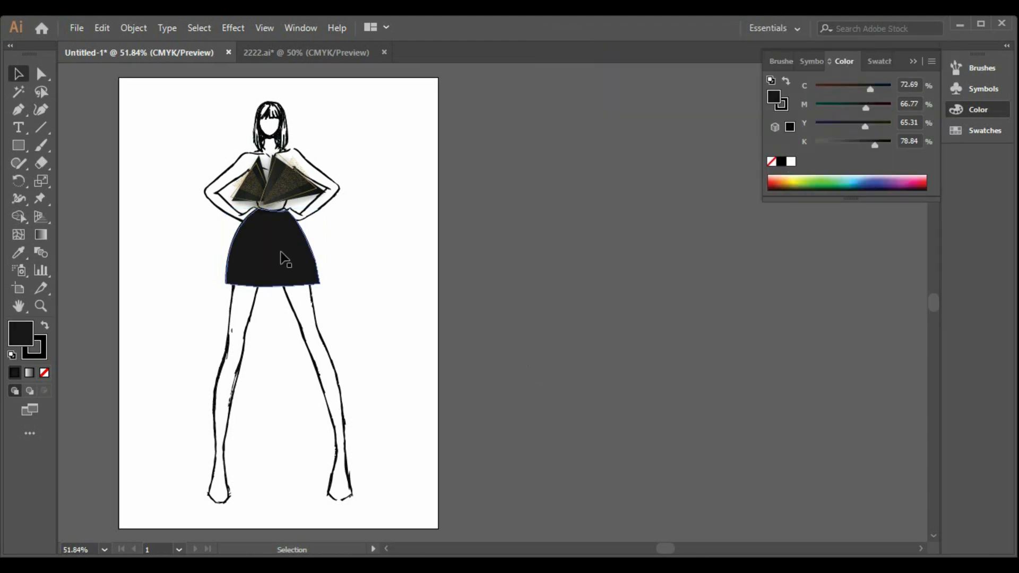
Step: Select the skirt, browse the decorative brush libraries to Decorative_Text Dividers and enlarge the library to show more brushes
left_click(302, 263)
left_click(781, 62)
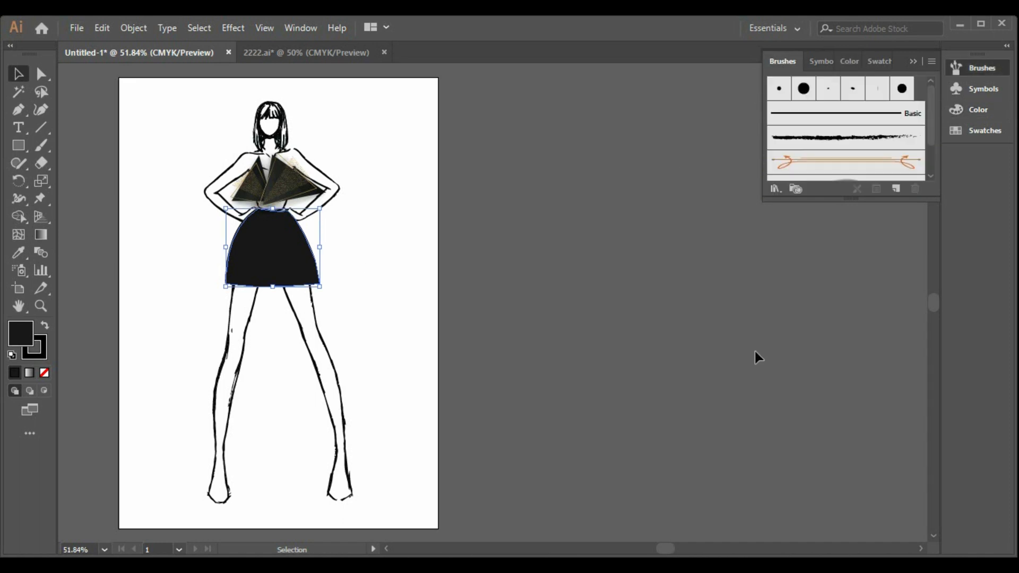
left_click(778, 191)
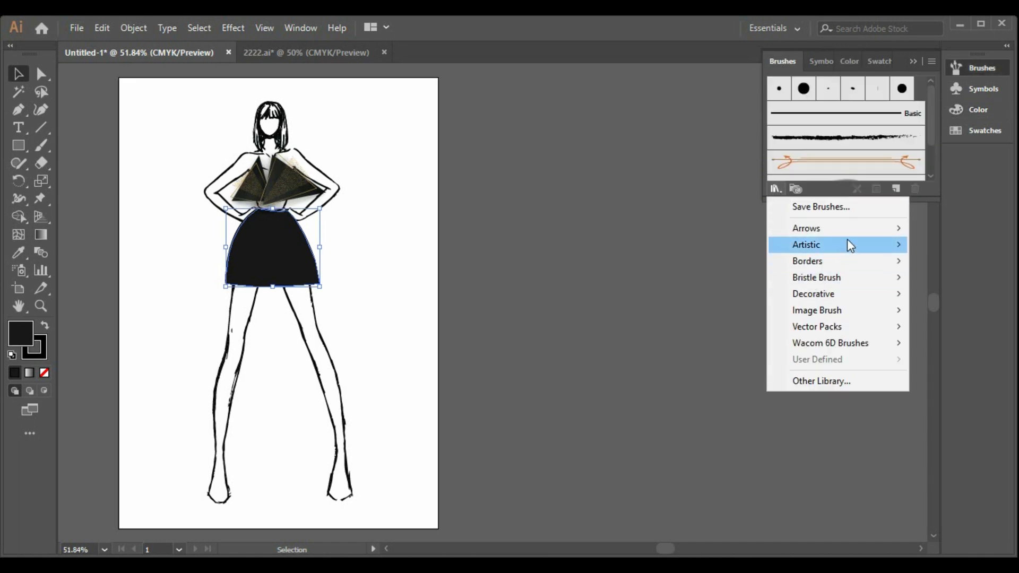
mouse_move(849, 237)
mouse_move(845, 297)
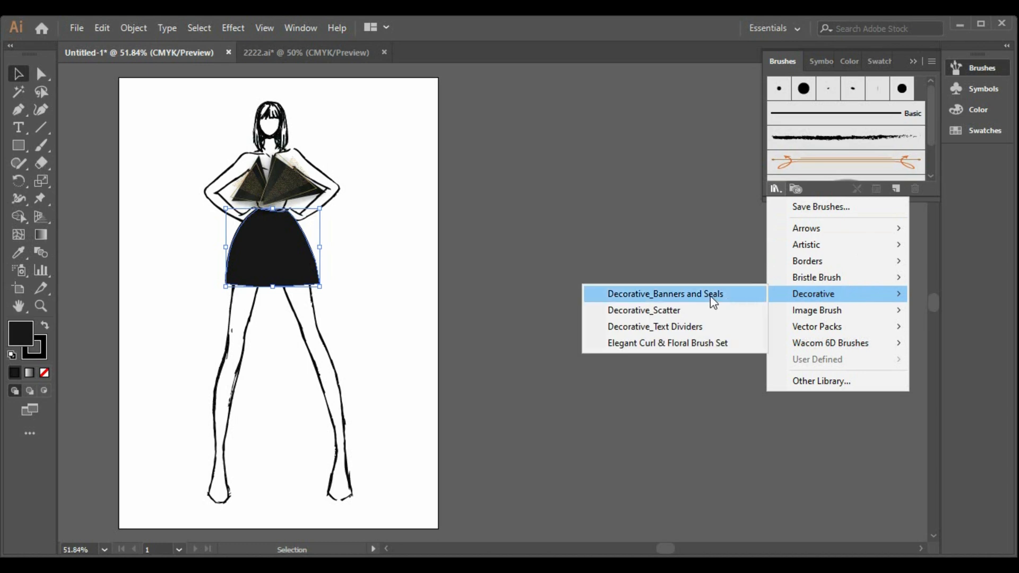
left_click(711, 295)
scroll(526, 300, "down", 5)
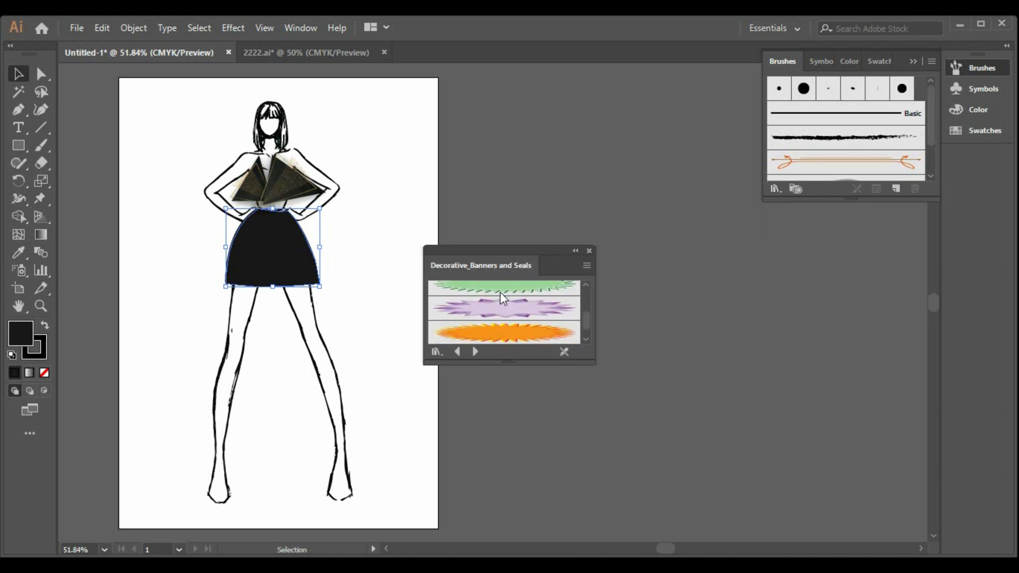
left_click(473, 352)
left_click(473, 352)
left_click(473, 352)
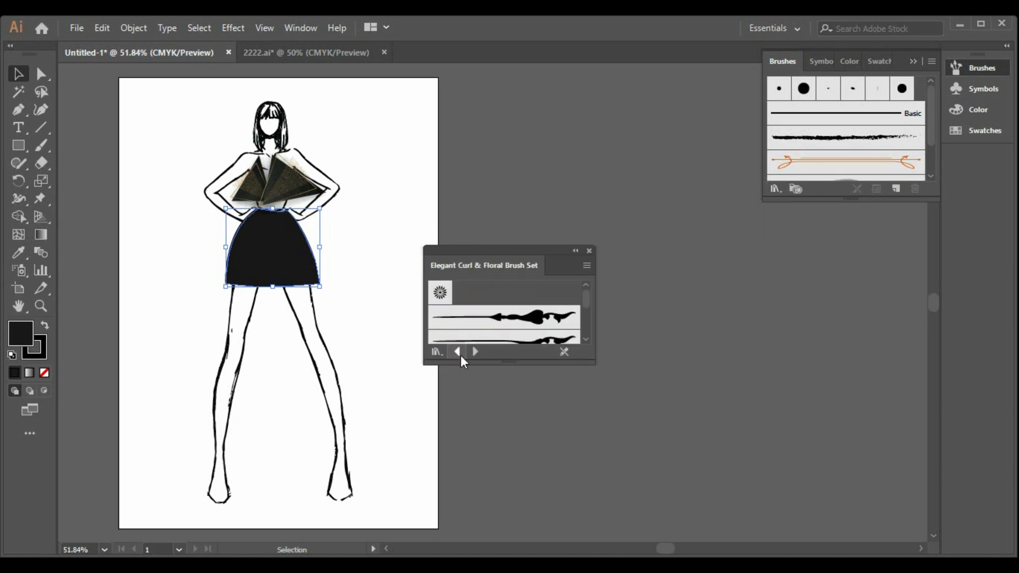
left_click(458, 353)
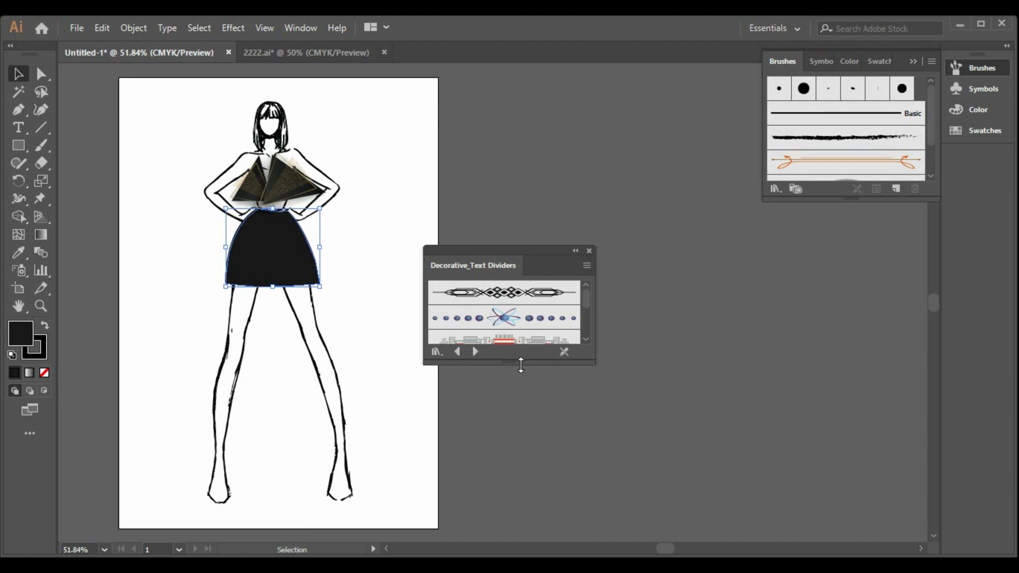
left_click_drag(517, 364, 517, 557)
Step: Apply the Text Divider 9 lightning-bolt brush to the skirt's outline and close the brush library
scroll(545, 415, "down", 5)
scroll(543, 411, "down", 4)
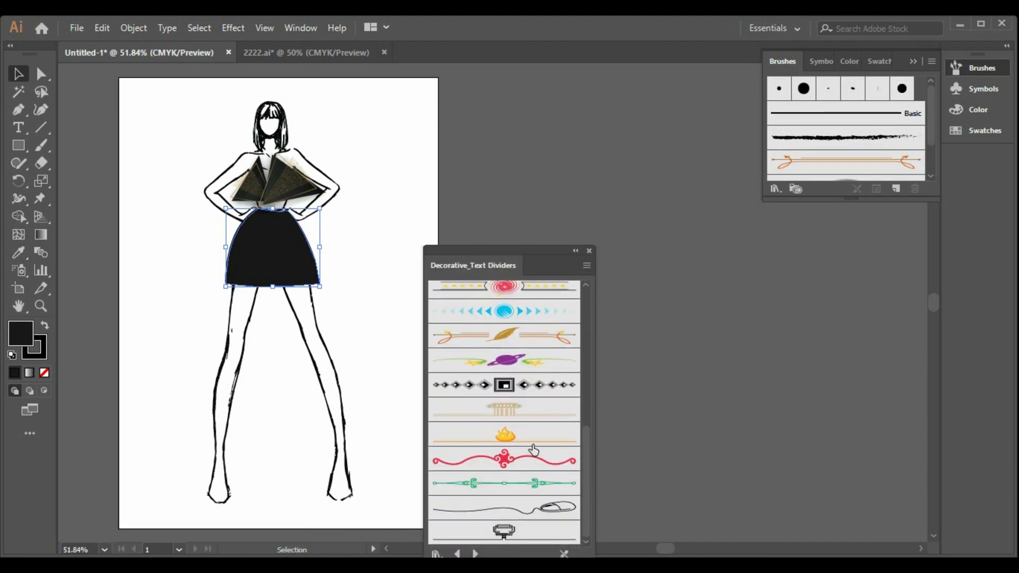
scroll(538, 437, "up", 4)
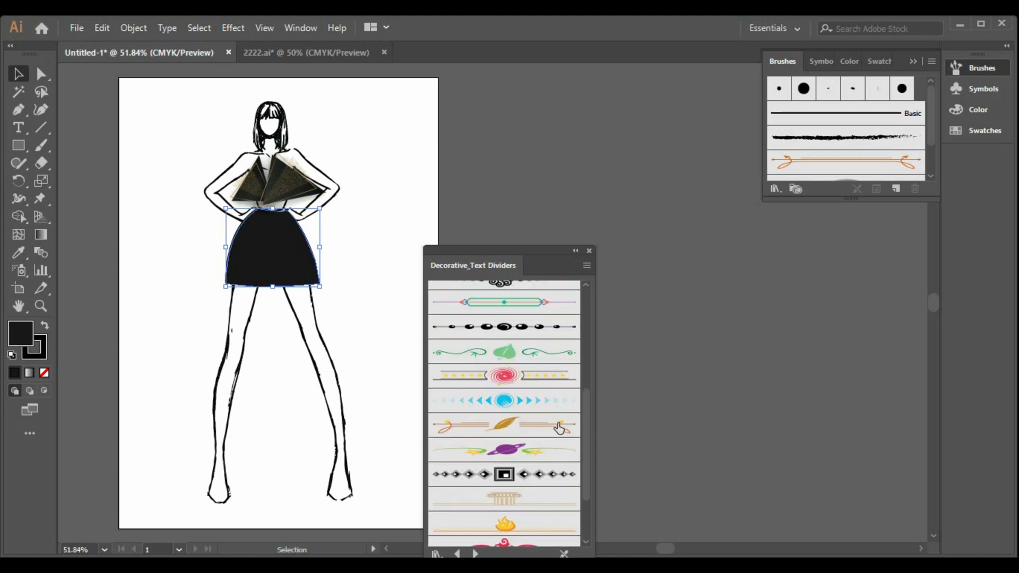
scroll(559, 428, "up", 3)
left_click(548, 344)
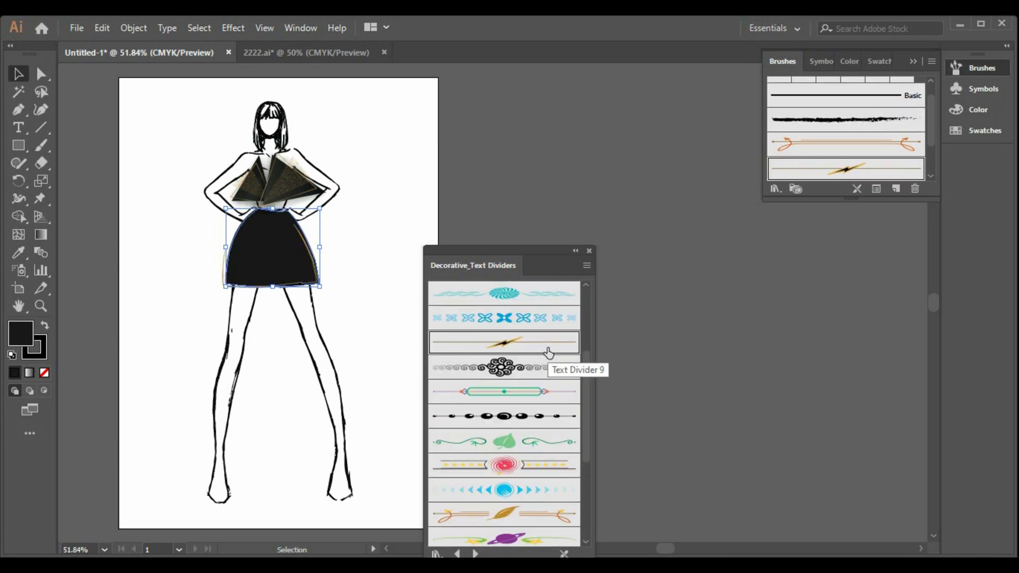
left_click(397, 356)
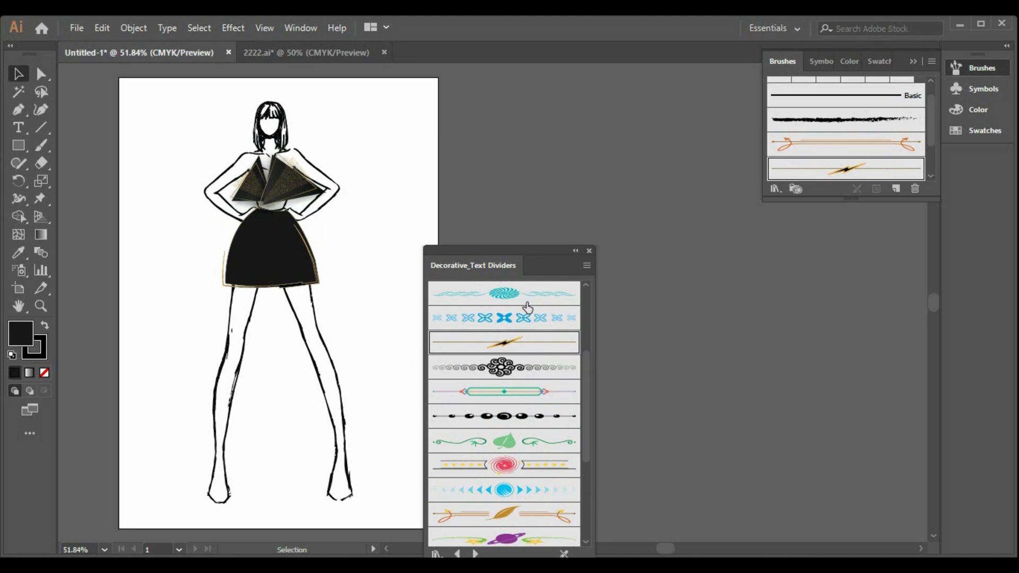
left_click(589, 250)
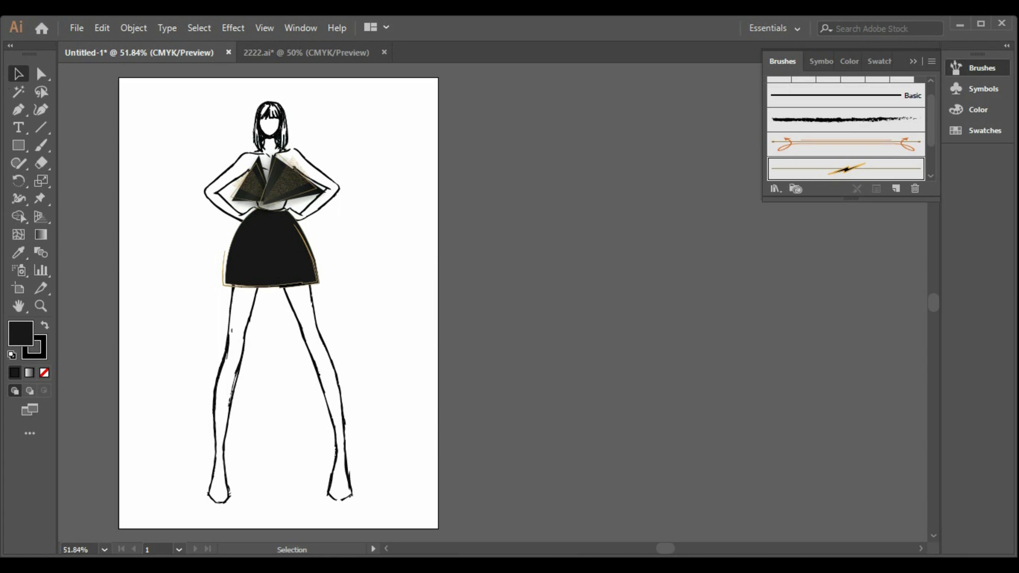
Step: Draw a rectangle covering the whole artboard and fill it with the dusty pink #D1A1AF
left_click(18, 145)
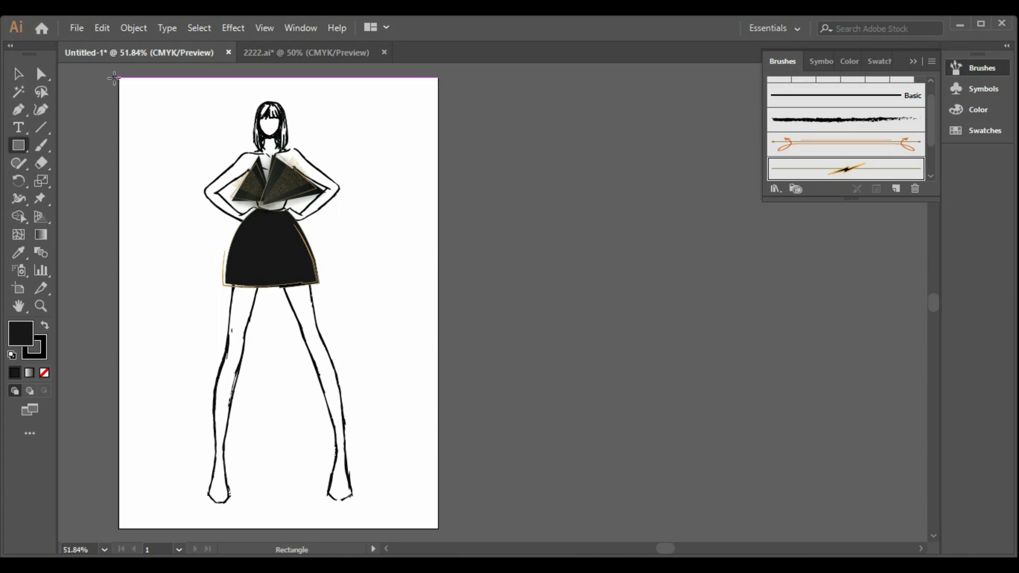
left_click_drag(118, 78, 438, 528)
key("v")
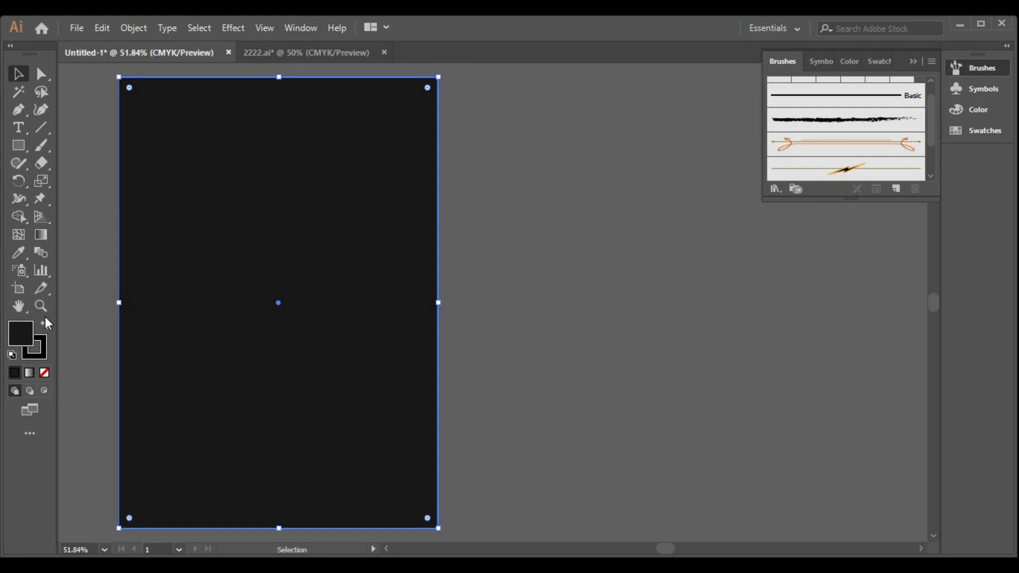
double_click(22, 333)
left_click_drag(595, 136, 598, 115)
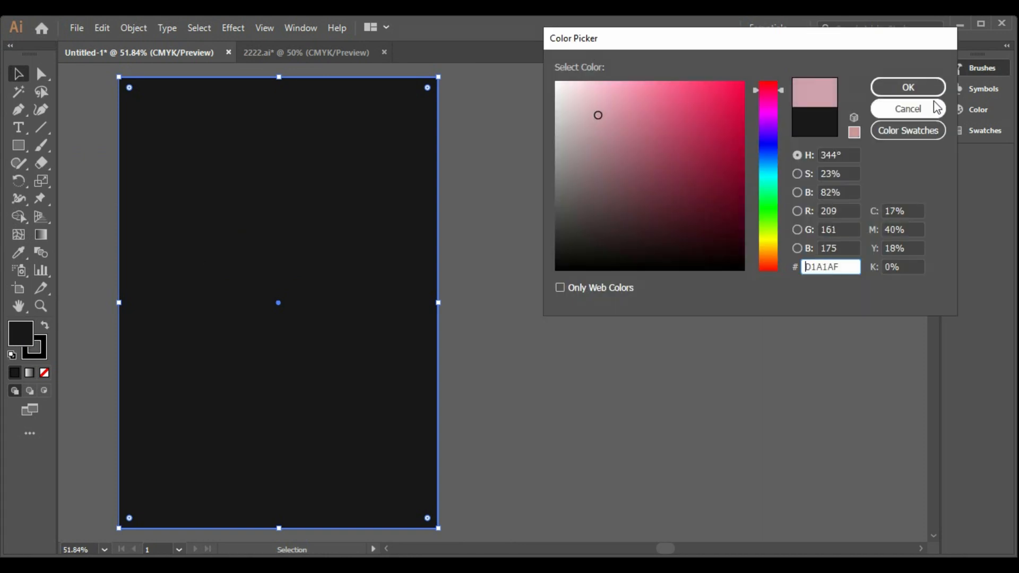
left_click(908, 87)
Step: Send the pink rectangle to the back, behind the figure and the outfit
right_click(424, 231)
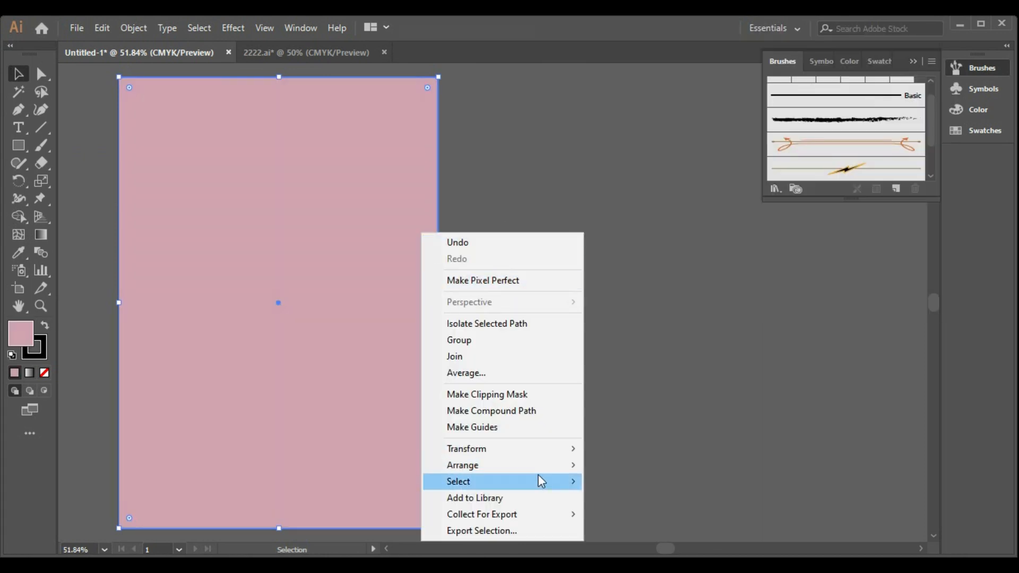
mouse_move(552, 466)
left_click(632, 515)
left_click(472, 362)
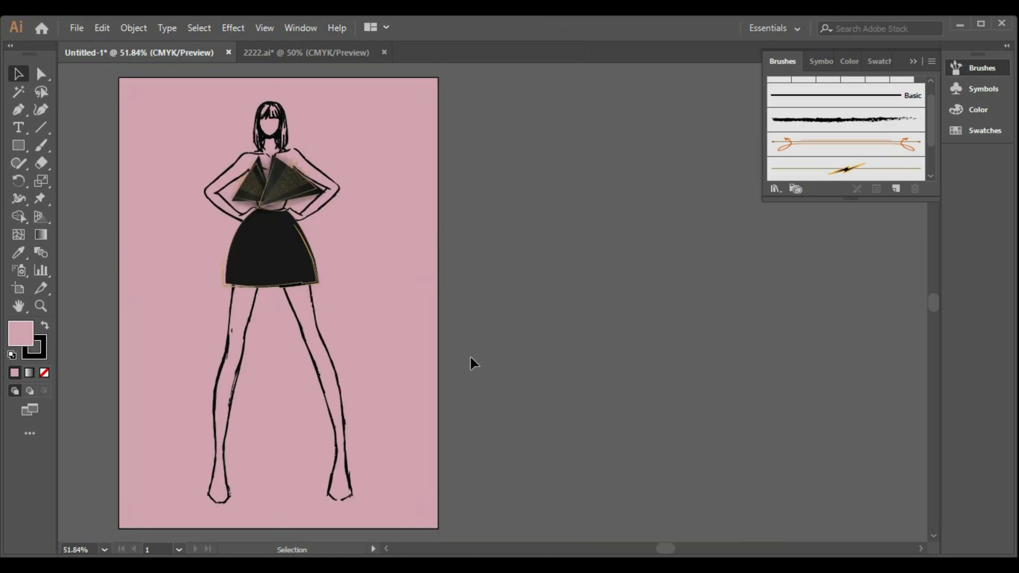
Step: Lighten the background rectangle's fill to the pale pink #E2C9D1
left_click(360, 239)
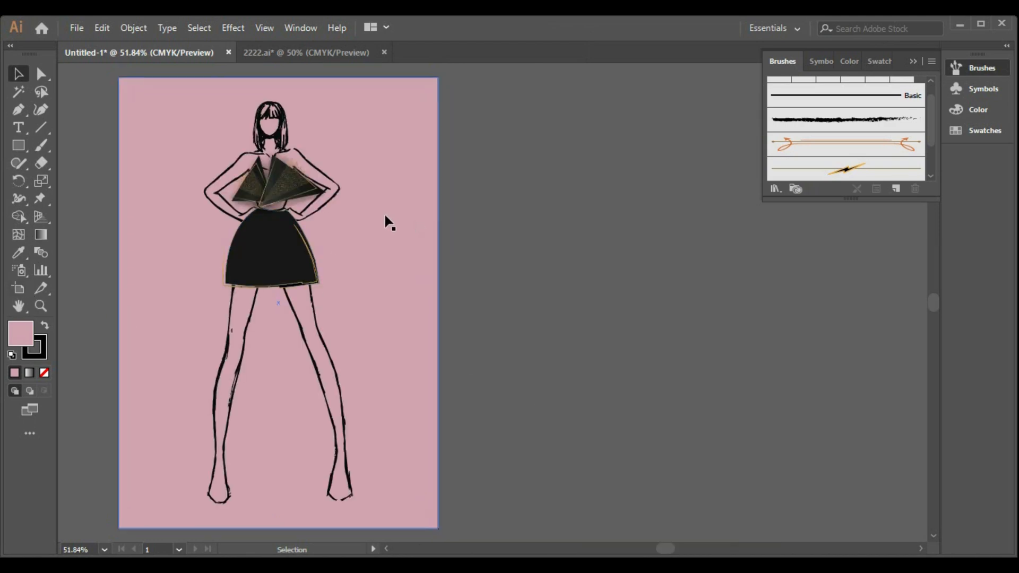
left_click(255, 181)
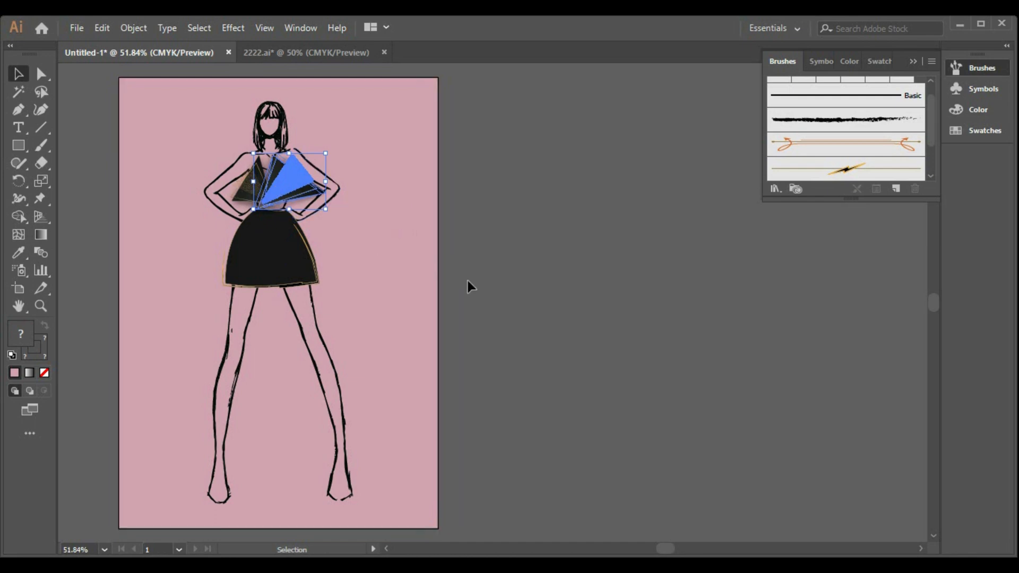
left_click(261, 325)
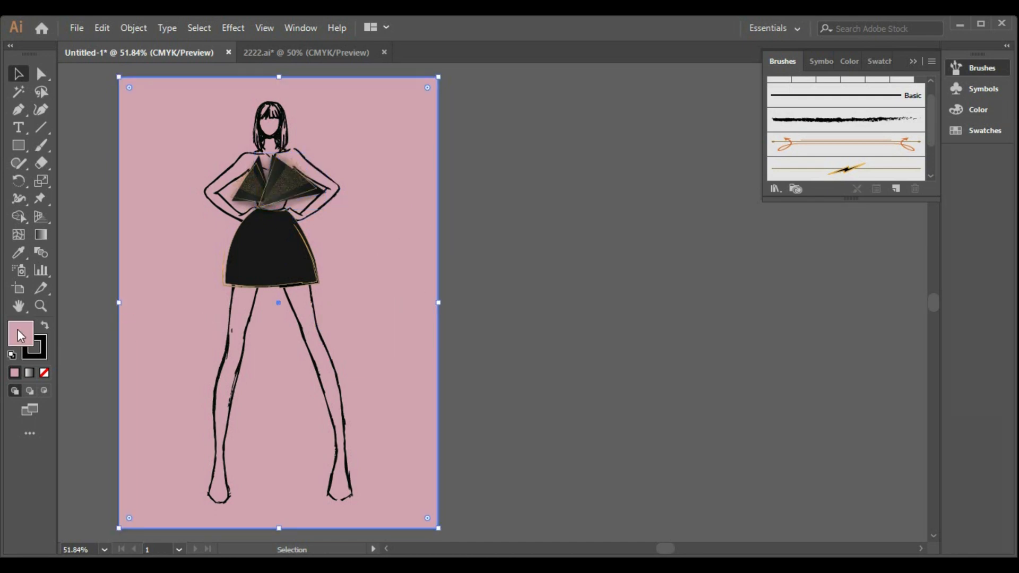
double_click(19, 334)
left_click_drag(596, 114, 576, 102)
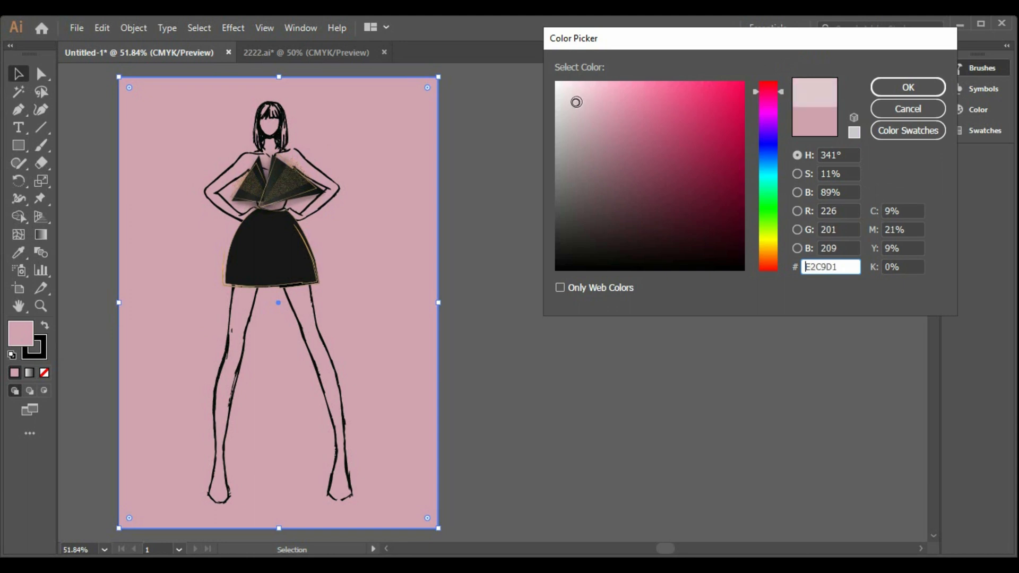
left_click(907, 87)
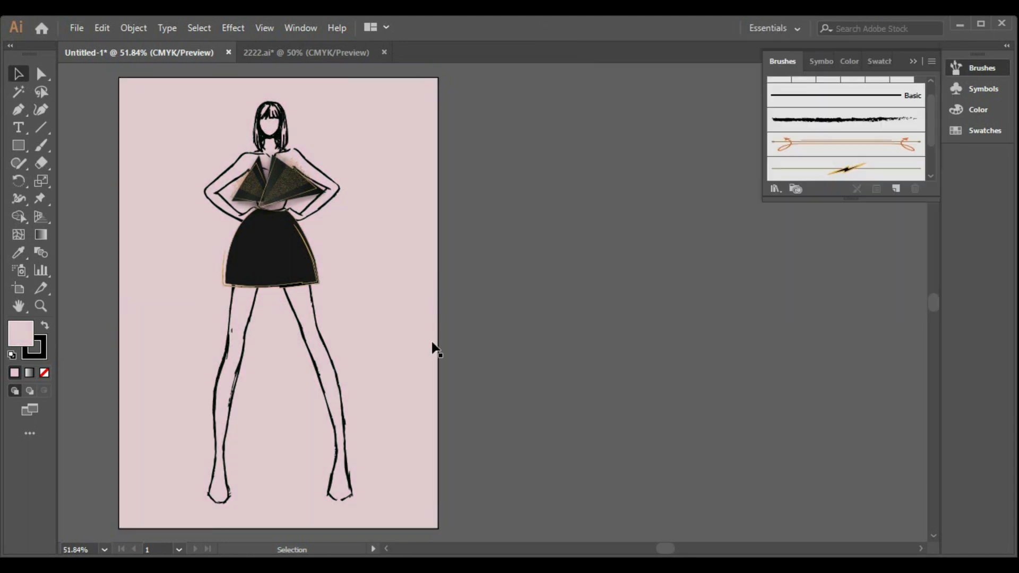
Step: Apply the black interlaced-diamond brush from Decorative_Text Dividers to the larger triangular ornament of the top
left_click(315, 201)
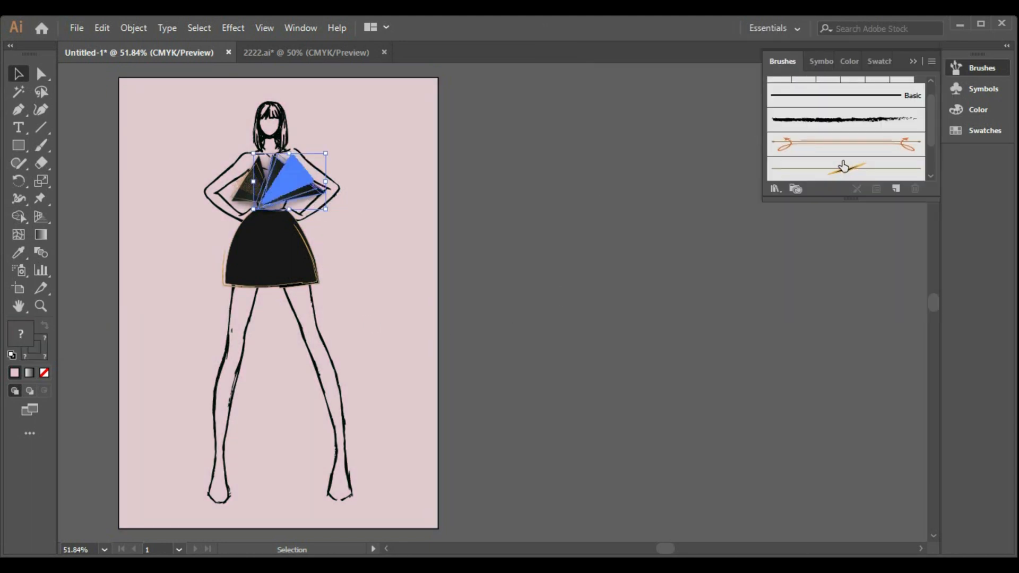
left_click(775, 189)
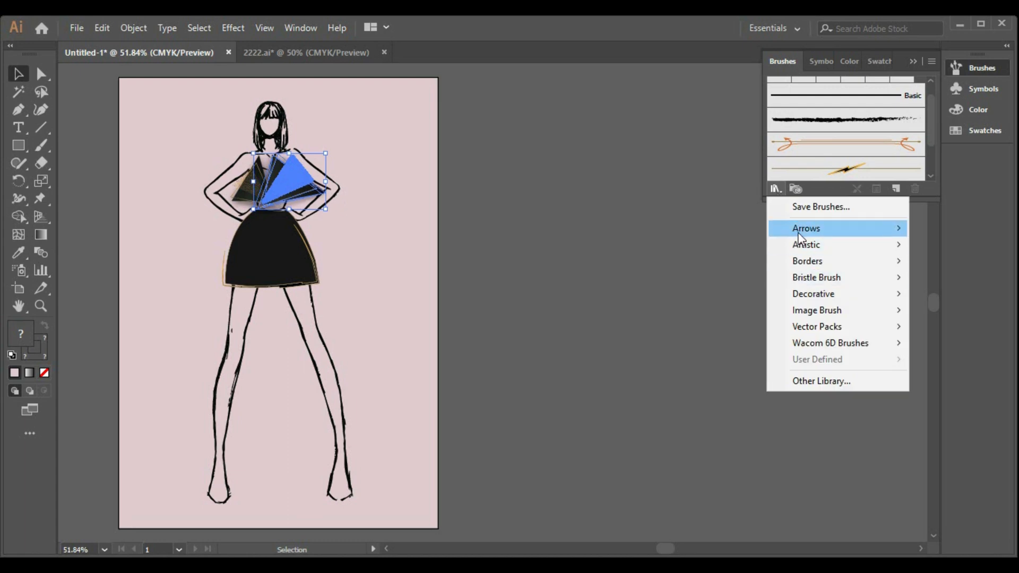
mouse_move(830, 293)
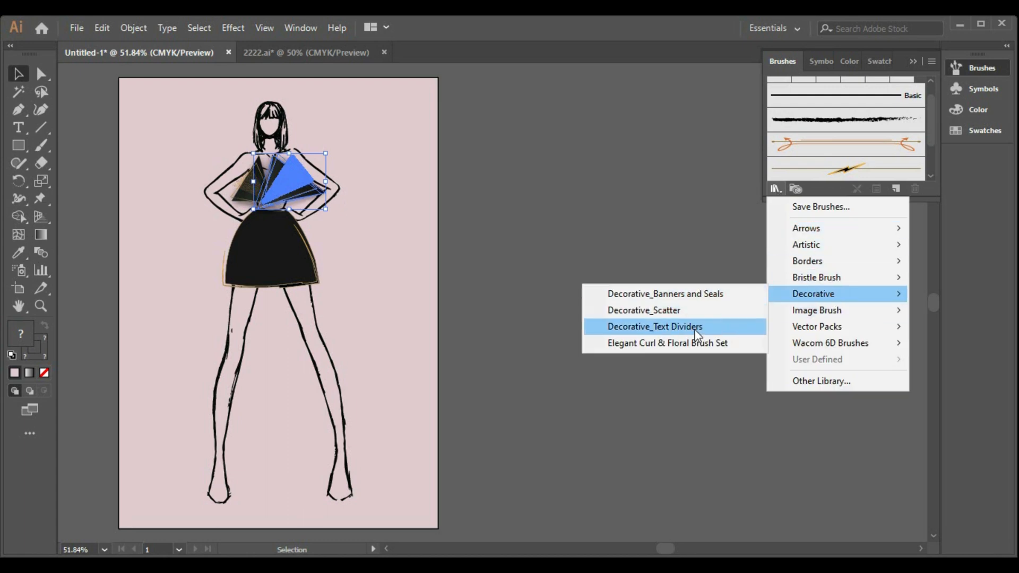
left_click(684, 326)
scroll(555, 370, "up", 3)
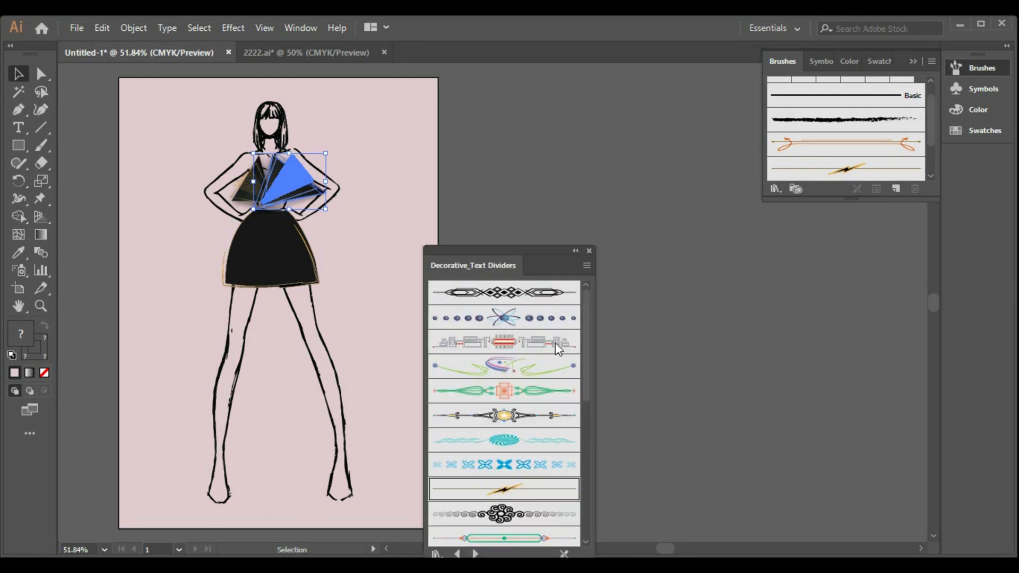
left_click(497, 296)
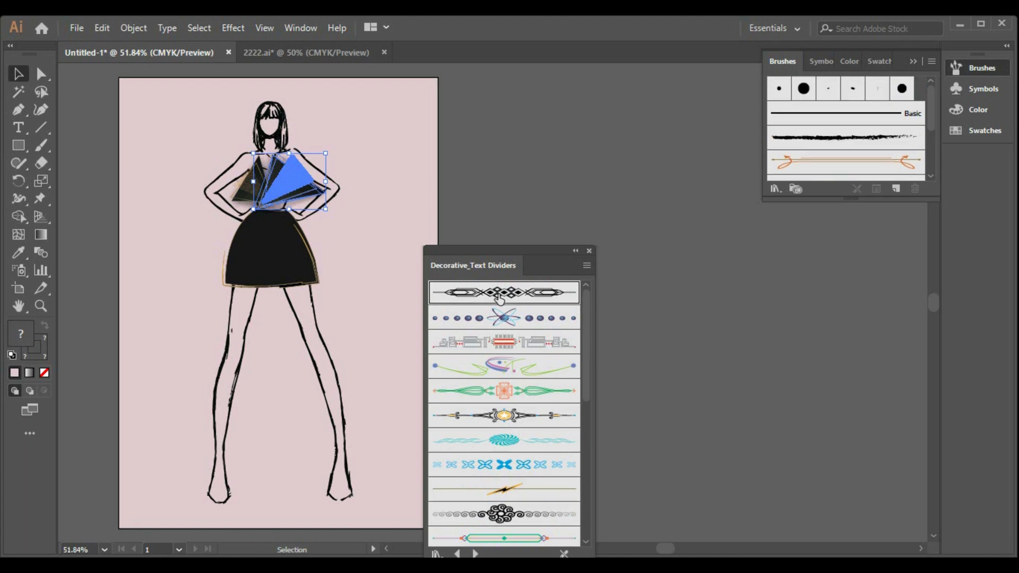
left_click(727, 359)
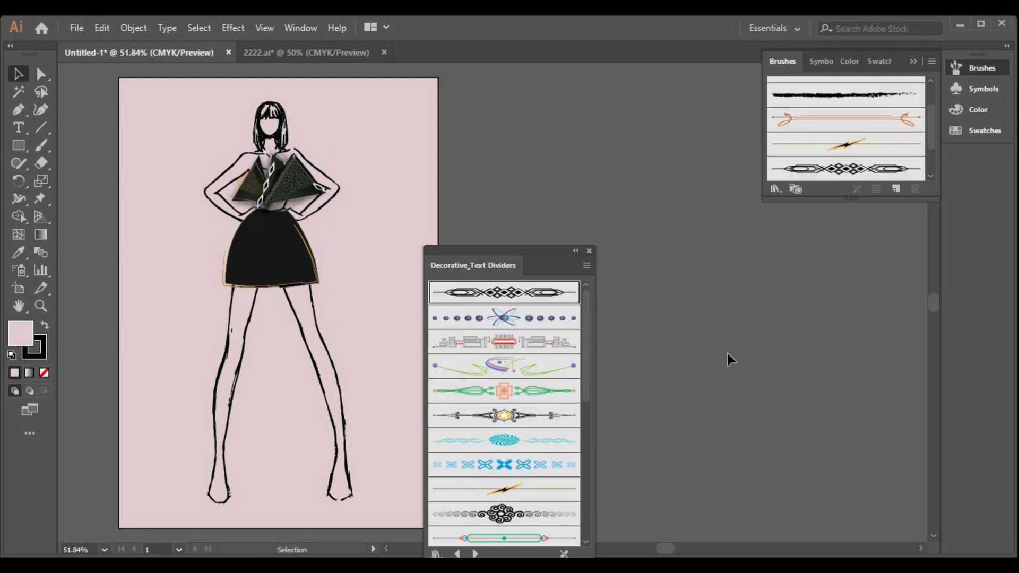
Step: Apply the same interlaced-diamond text divider brush to the smaller triangular ornament of the top
left_click(257, 204)
left_click(238, 196)
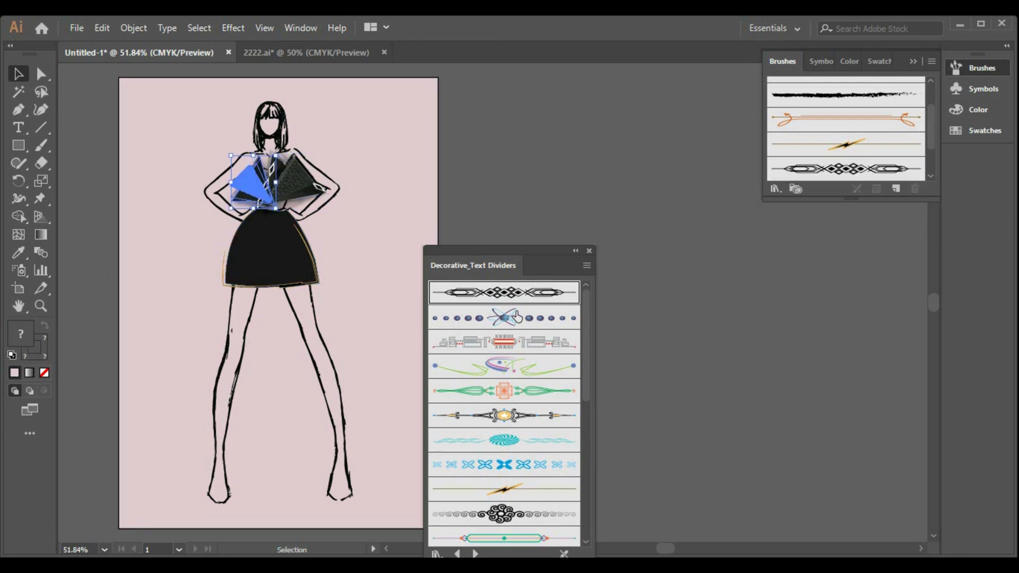
left_click(734, 353)
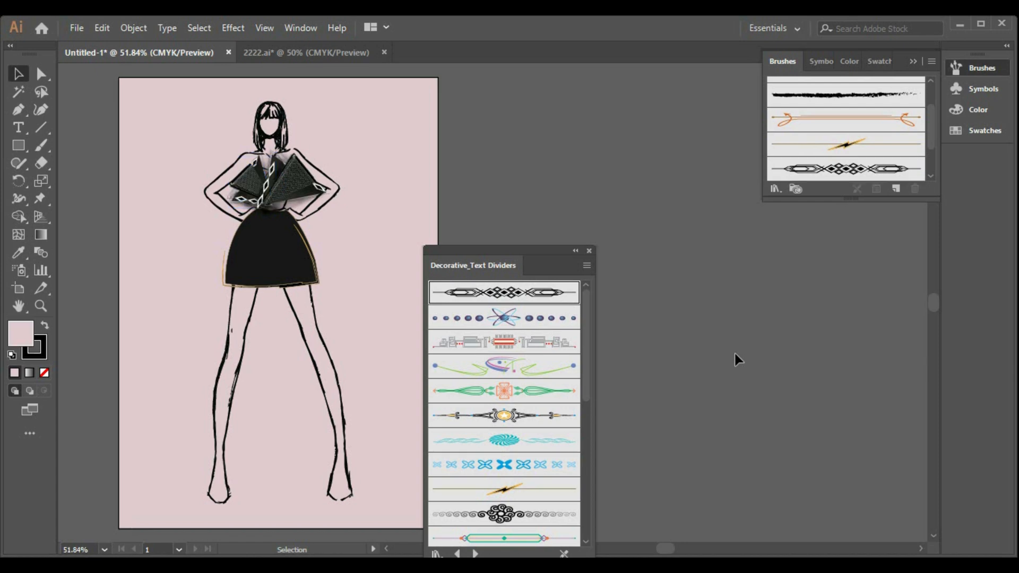
Step: Change the skirt's outline to the black interlaced-diamond text divider brush and close the brush library
left_click(278, 254)
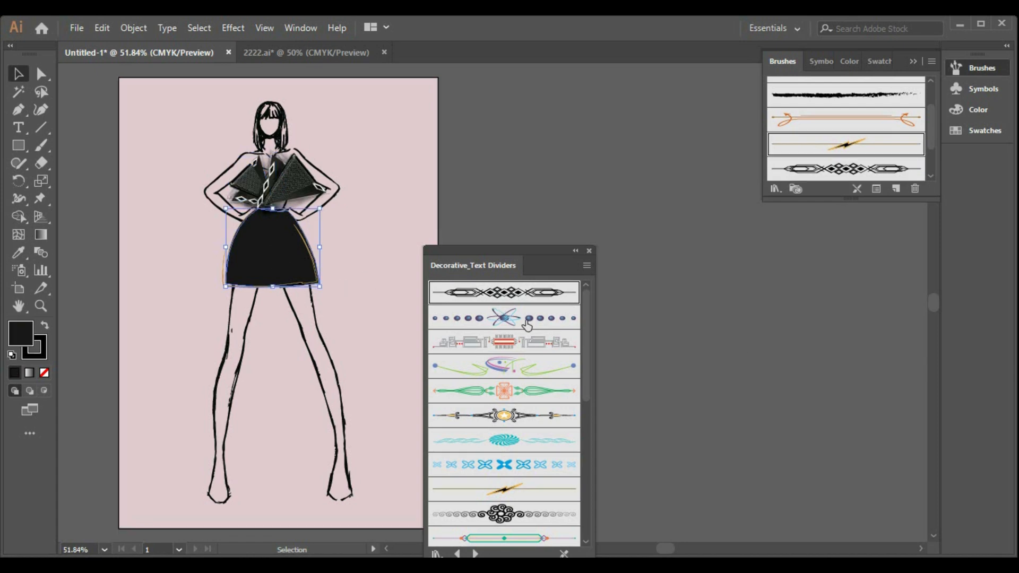
left_click(528, 296)
left_click(793, 304)
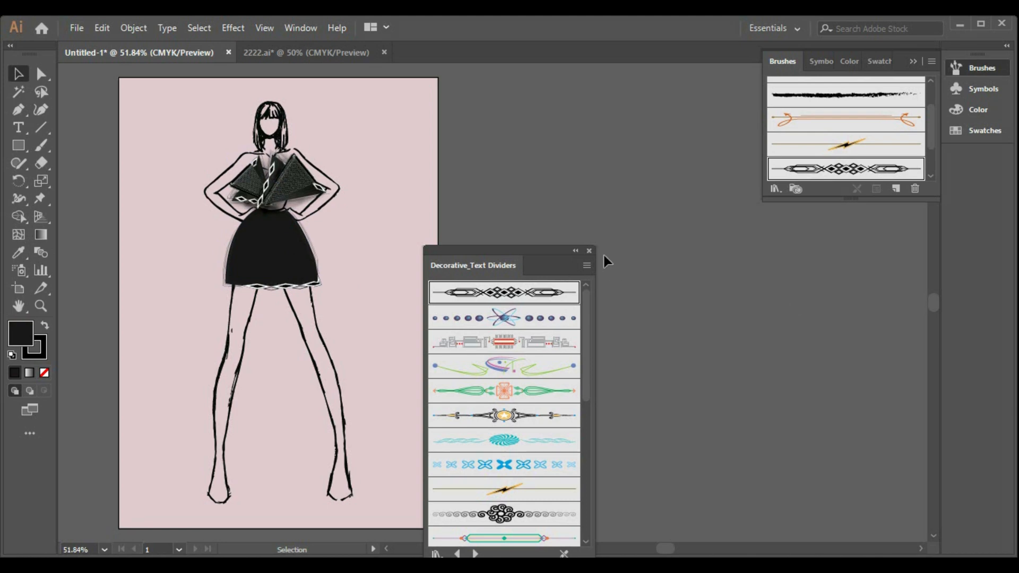
left_click(588, 251)
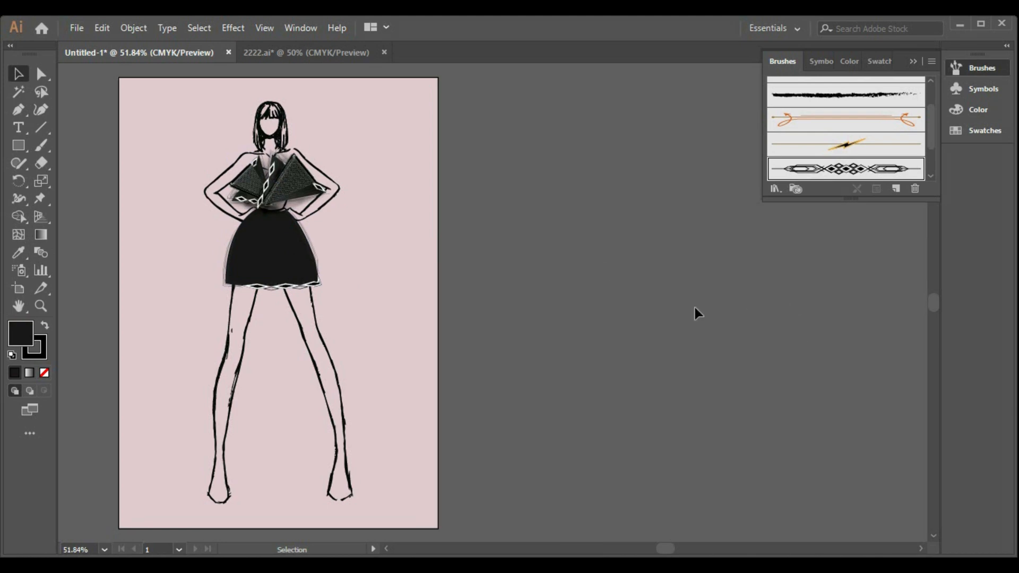
Step: Shorten the skirt slightly from the hem, narrow it to fit the hips and nudge it a little left
left_click(299, 268)
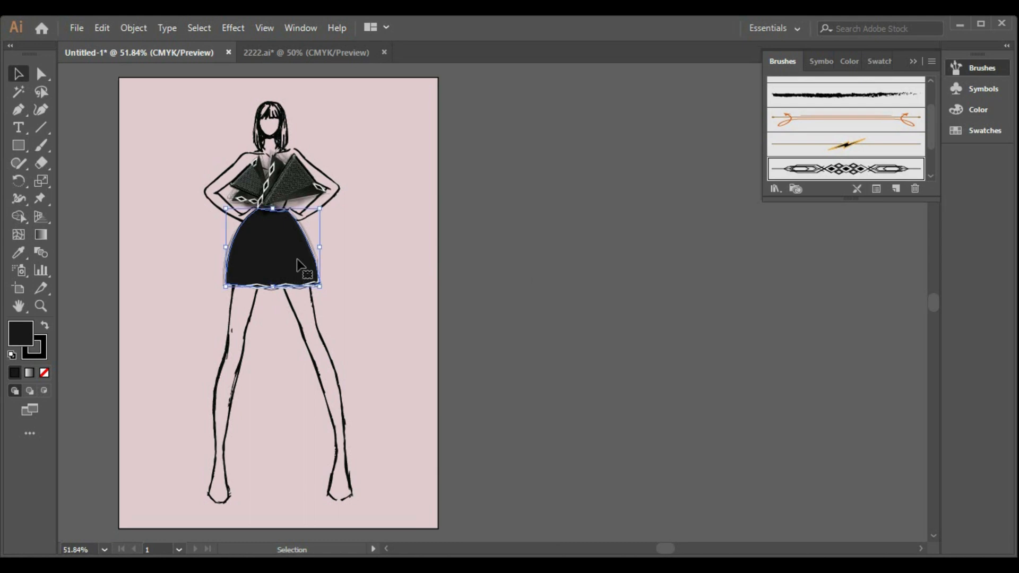
left_click_drag(273, 287, 273, 272)
left_click_drag(319, 241, 232, 241)
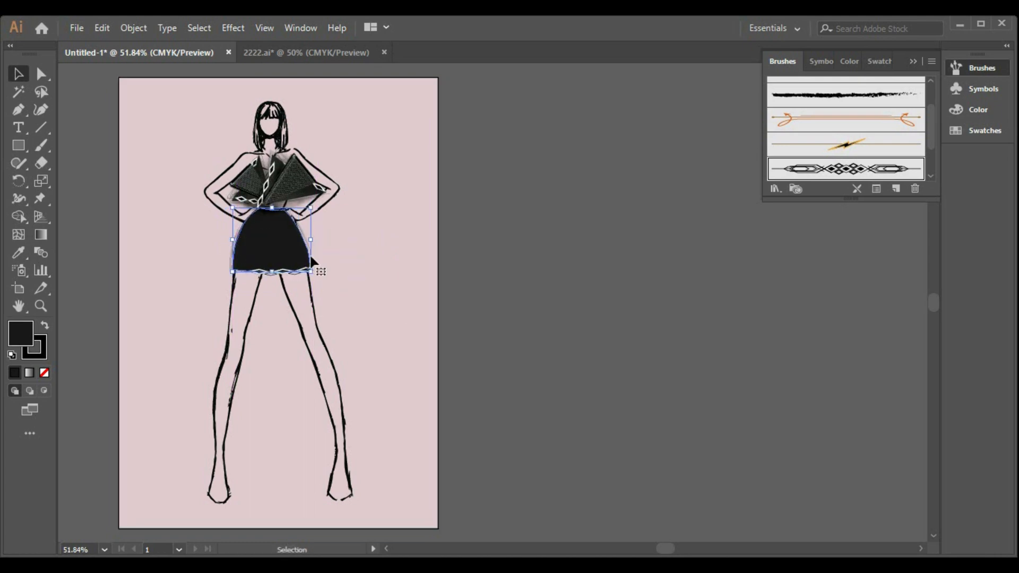
left_click_drag(312, 243, 316, 243)
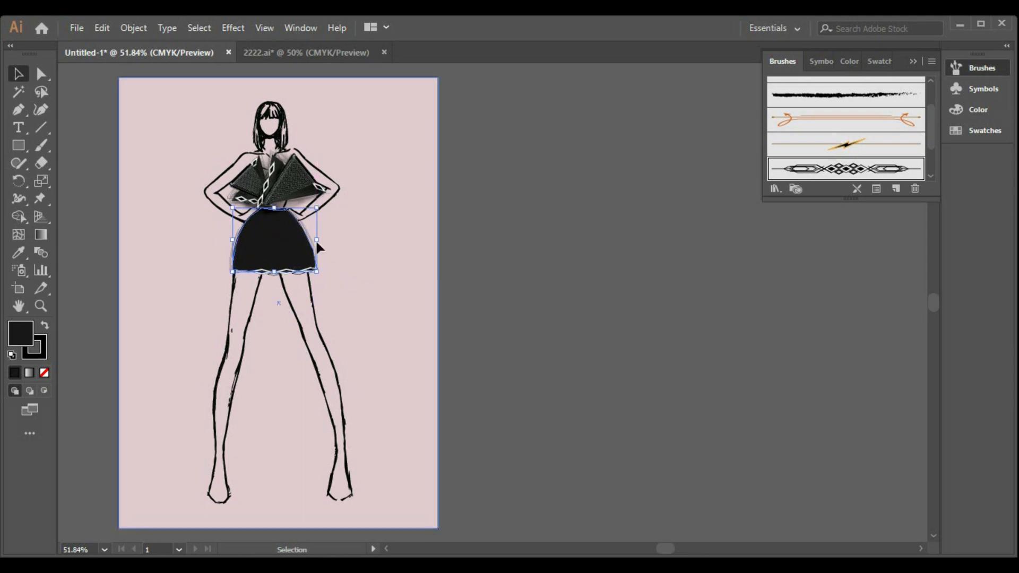
key("Left")
key("Left")
key("Left")
key("Left")
key("Left")
key("Left")
key("Left")
key("Left")
key("Left")
key("Left")
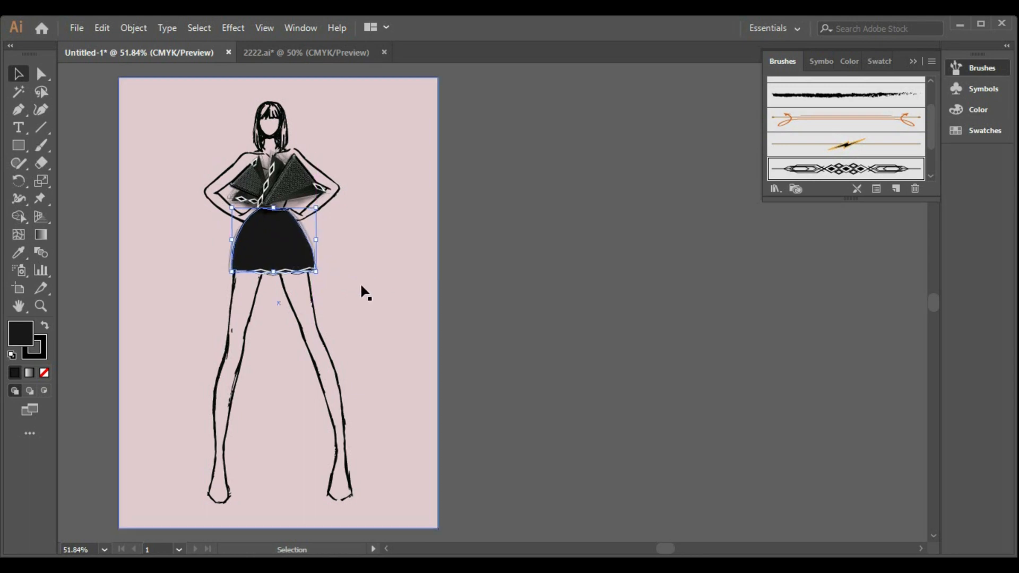
left_click(552, 299)
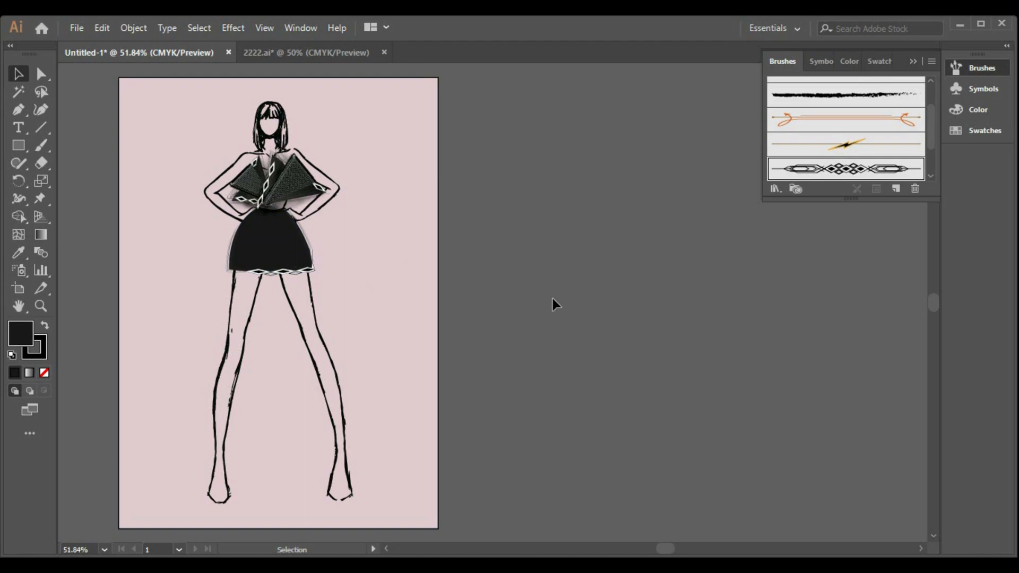